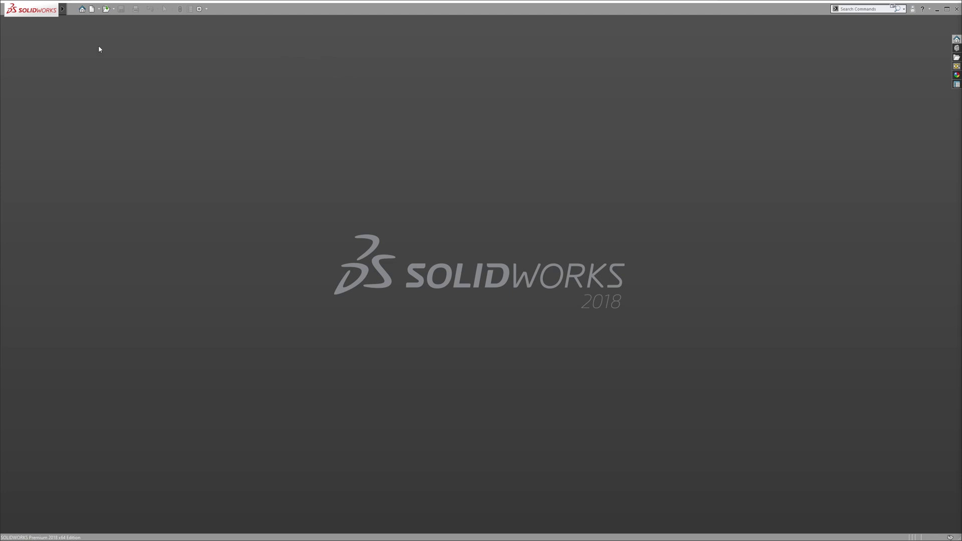
# Create a new drawing document from File > New
pyautogui.click(70, 9)
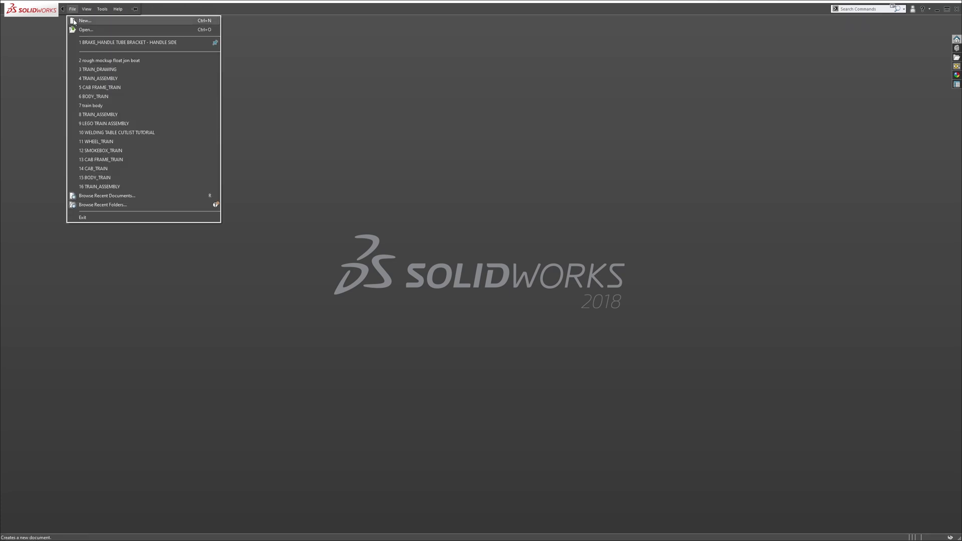
pyautogui.click(94, 23)
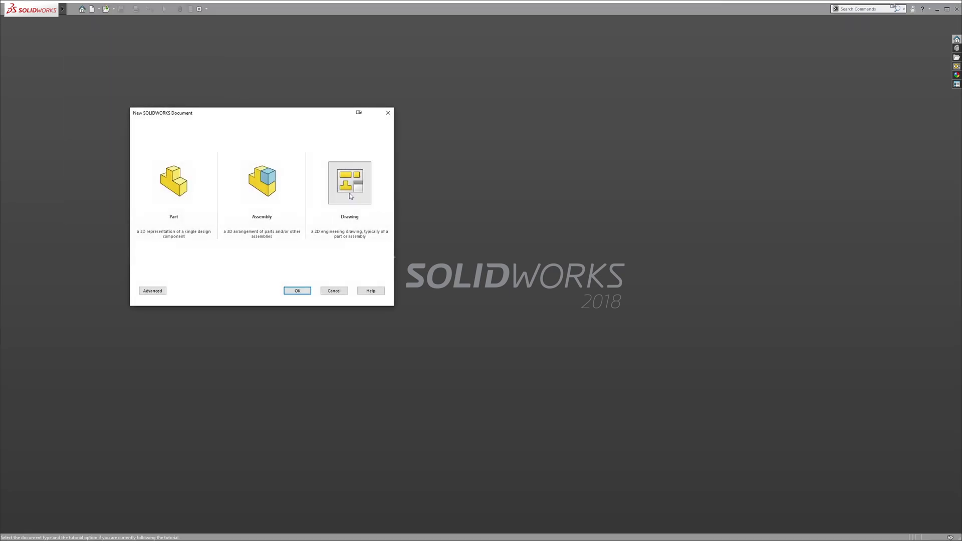
pyautogui.doubleClick(350, 196)
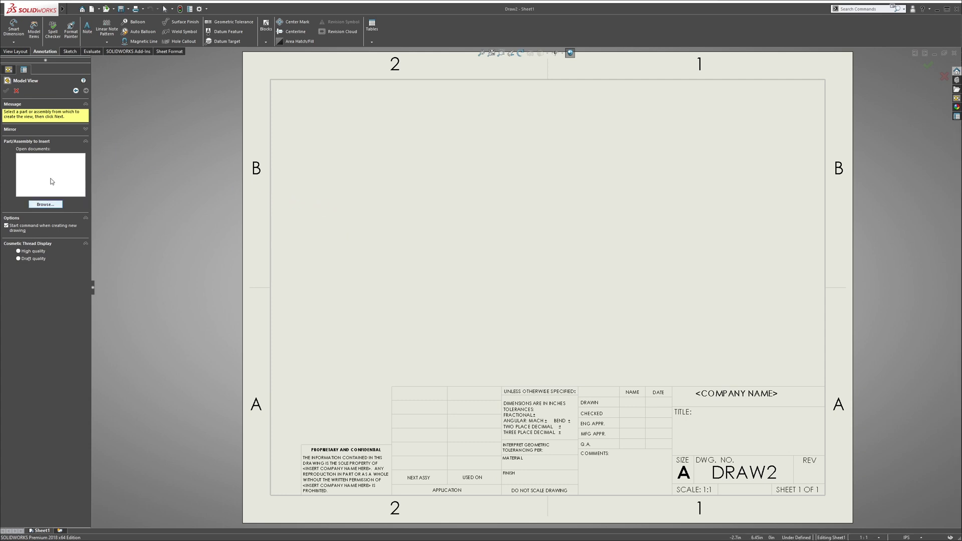
# Load TRAIN_ASSEMBLY as the model view source and rebuild it
pyautogui.click(45, 204)
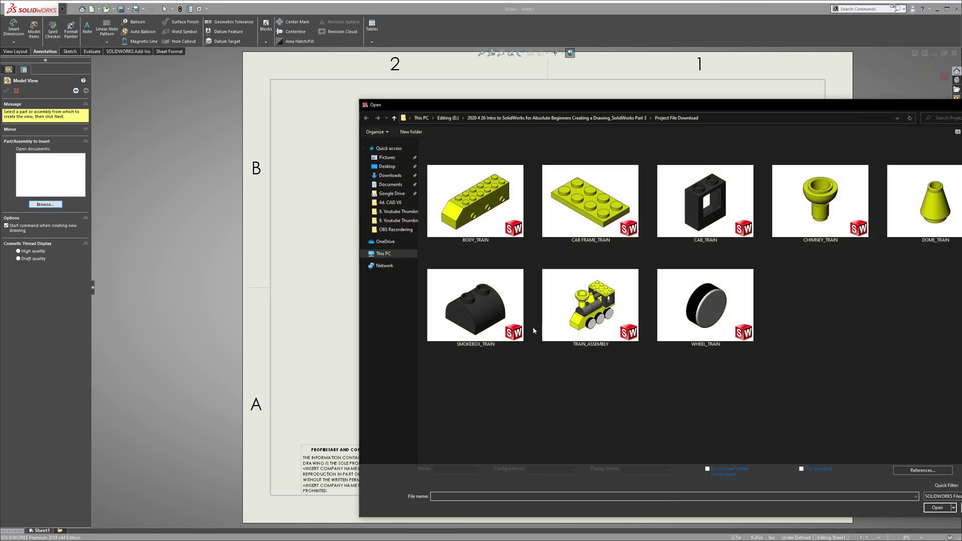
pyautogui.click(572, 325)
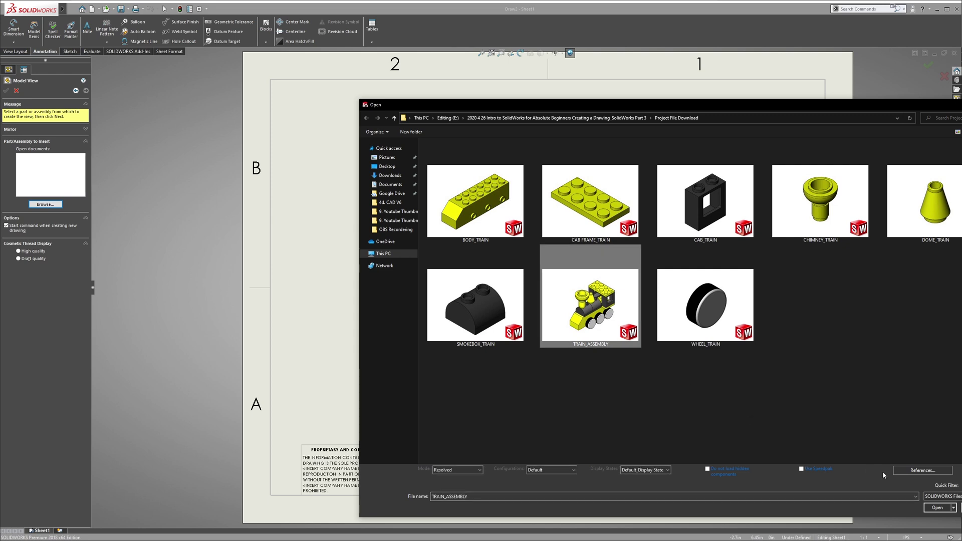
pyautogui.click(937, 508)
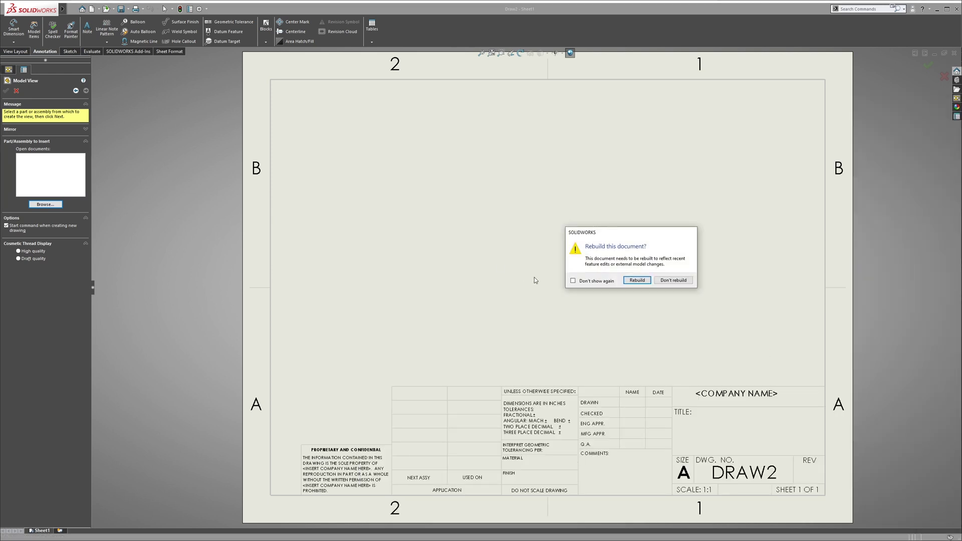
pyautogui.click(635, 281)
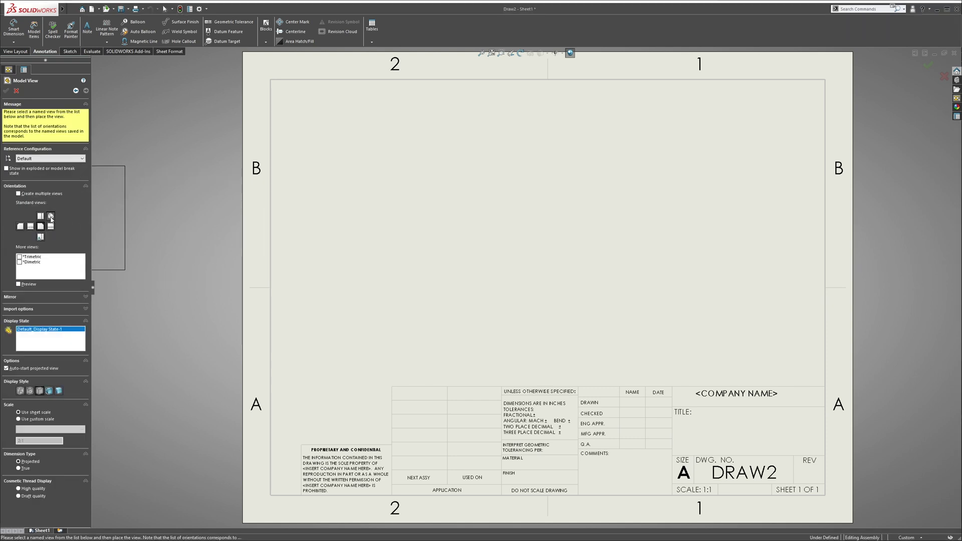
# Place an isometric, shaded-with-edges TRAIN_ASSEMBLY view at the sheet's right, hiding all sketch types
pyautogui.click(51, 217)
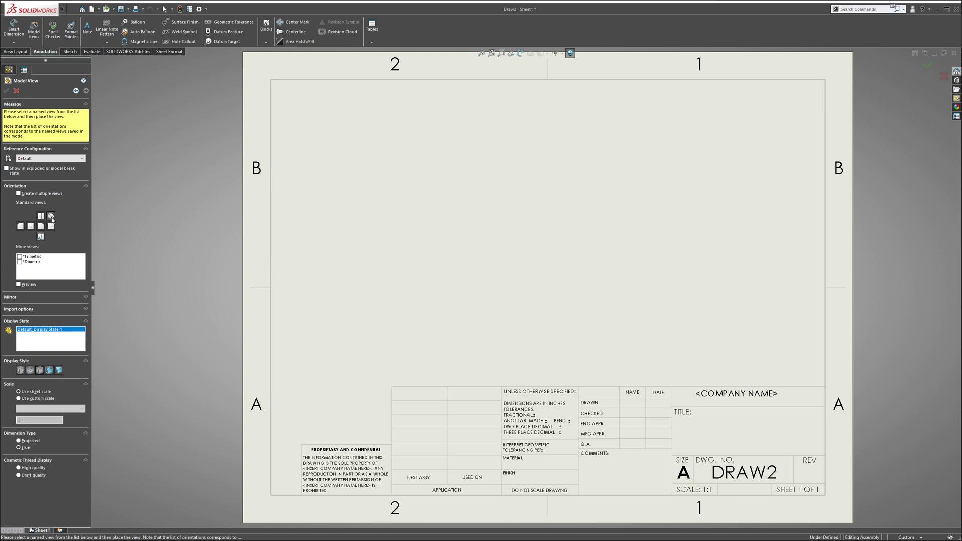
pyautogui.click(48, 371)
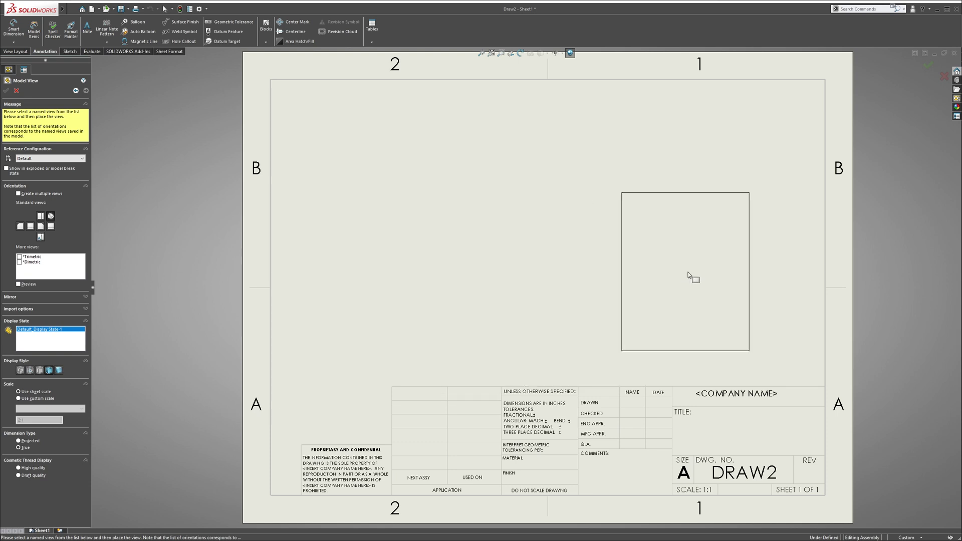
pyautogui.click(734, 279)
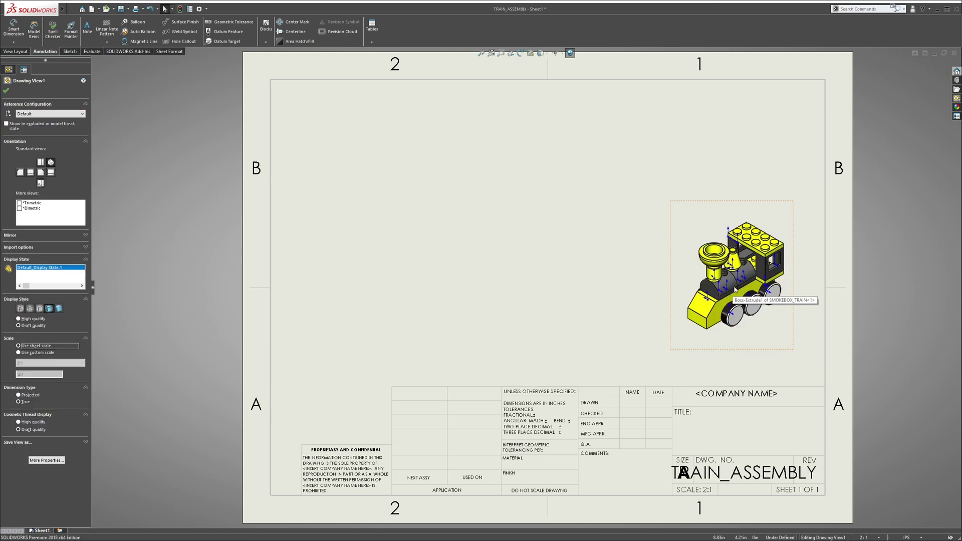
pyautogui.click(555, 54)
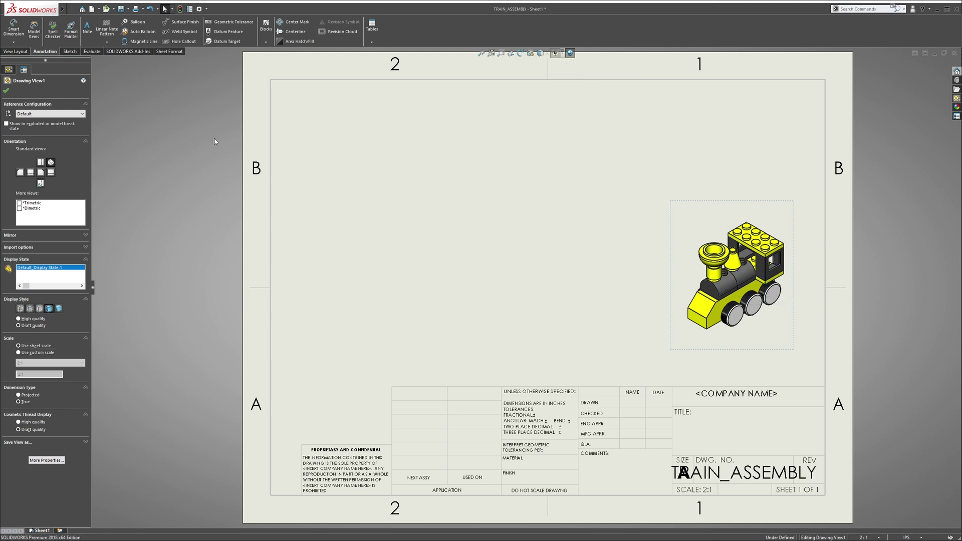
pyautogui.click(6, 92)
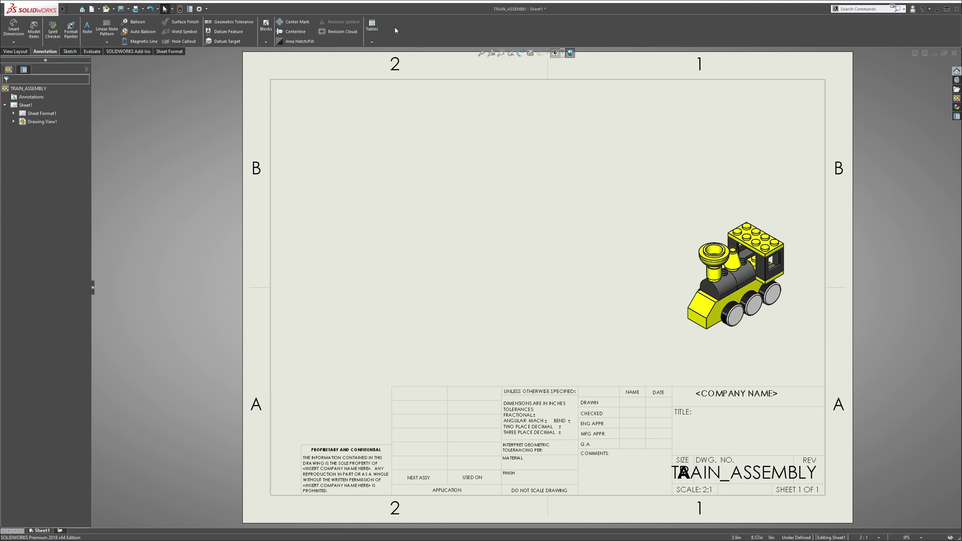
# Insert a bill of materials for Drawing View1 at the sheet's top-left corner
pyautogui.click(372, 43)
pyautogui.click(392, 69)
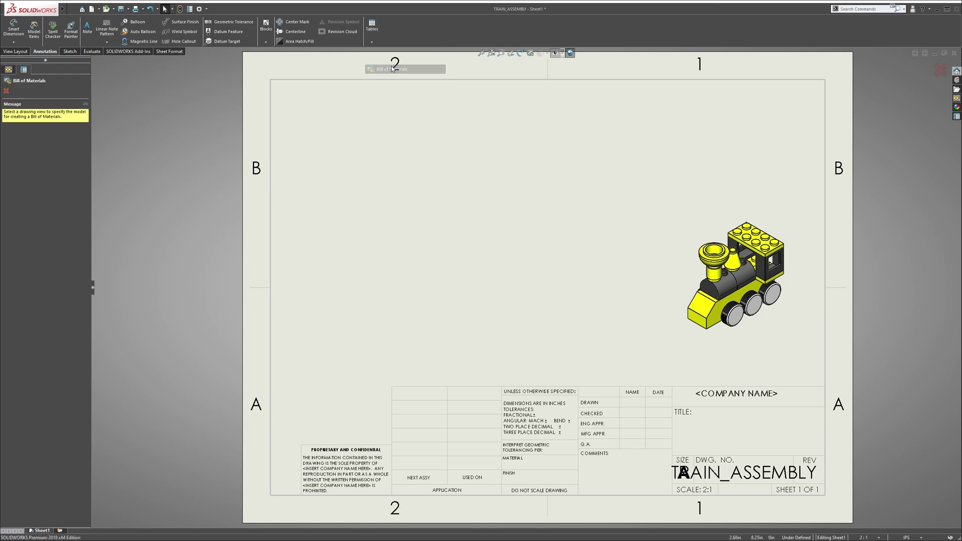
pyautogui.click(705, 228)
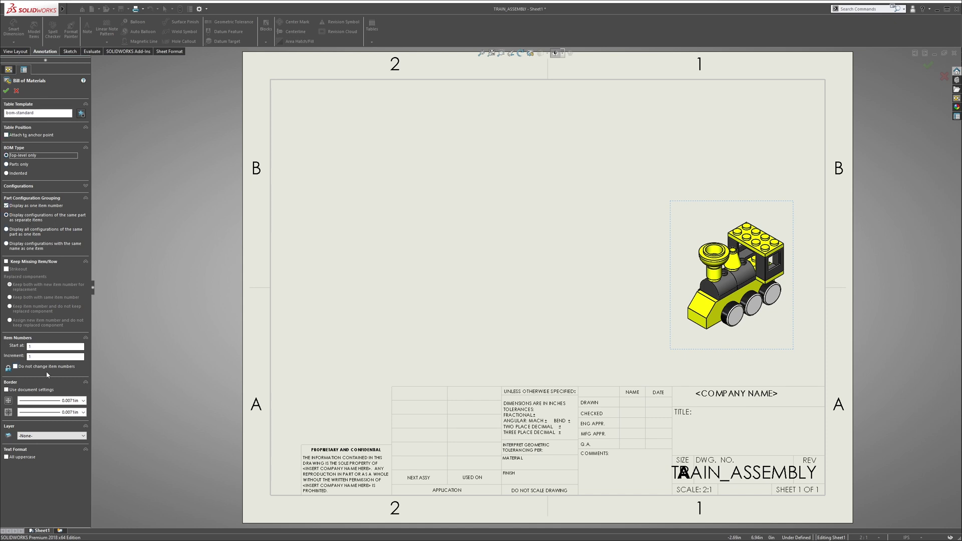
pyautogui.click(6, 90)
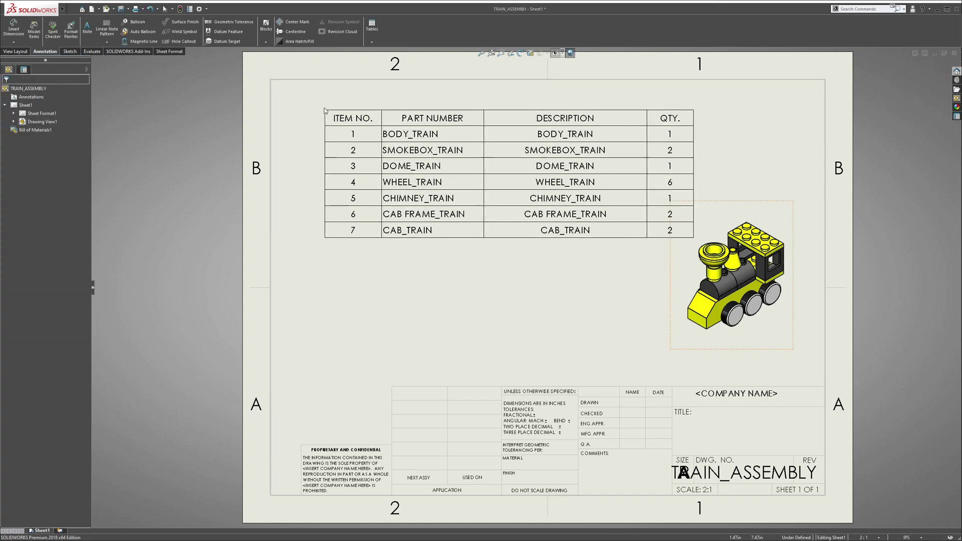
pyautogui.click(271, 82)
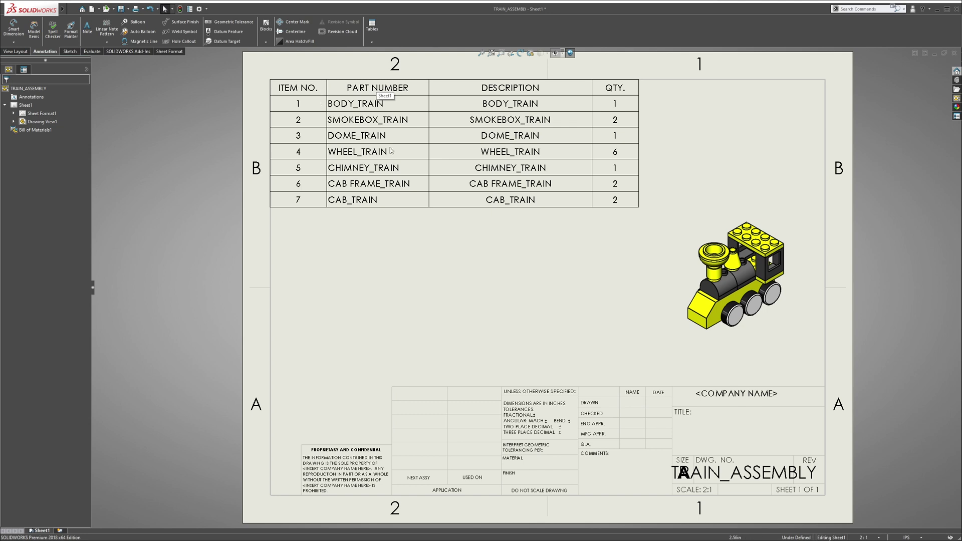
# Hide the bill of materials' PART NUMBER column
pyautogui.click(396, 85)
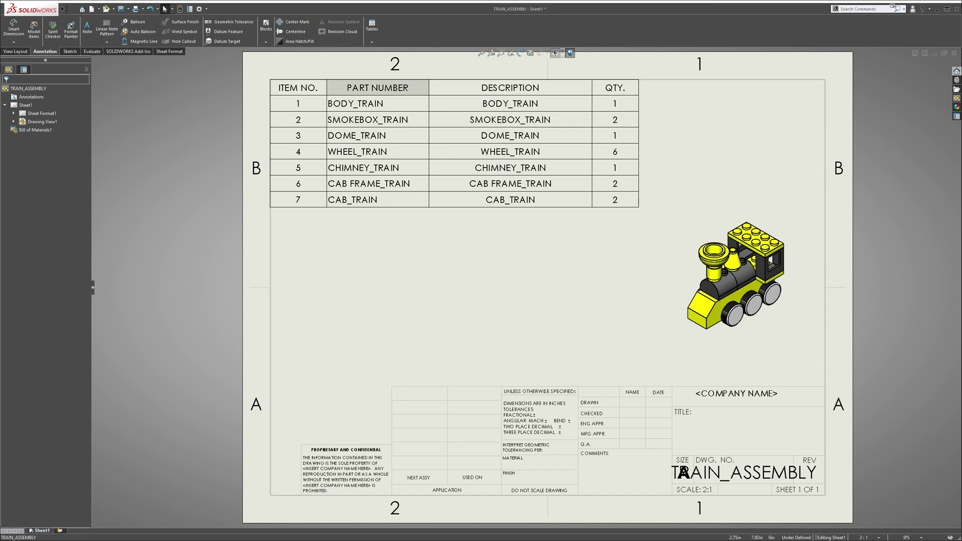
pyautogui.click(390, 76)
pyautogui.rightClick(390, 76)
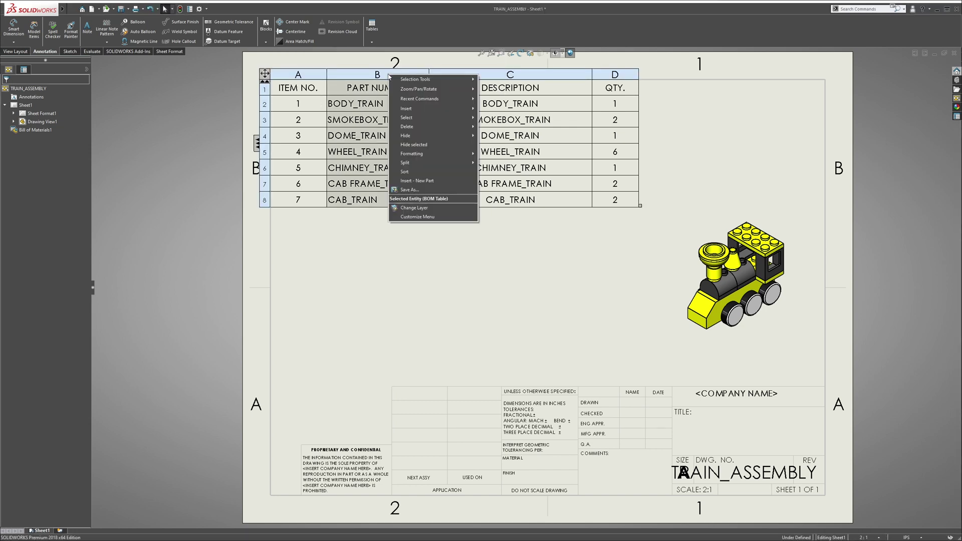
pyautogui.moveTo(436, 135)
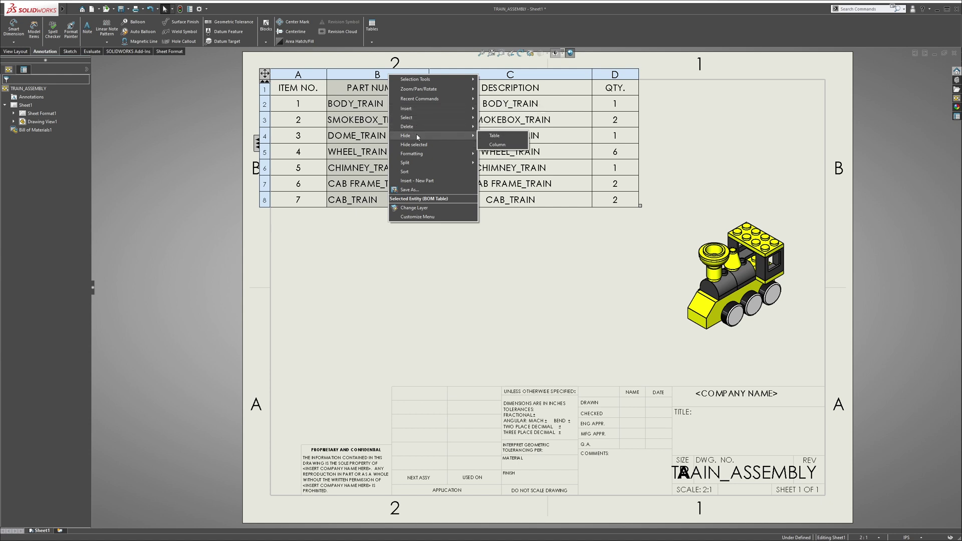
pyautogui.click(490, 145)
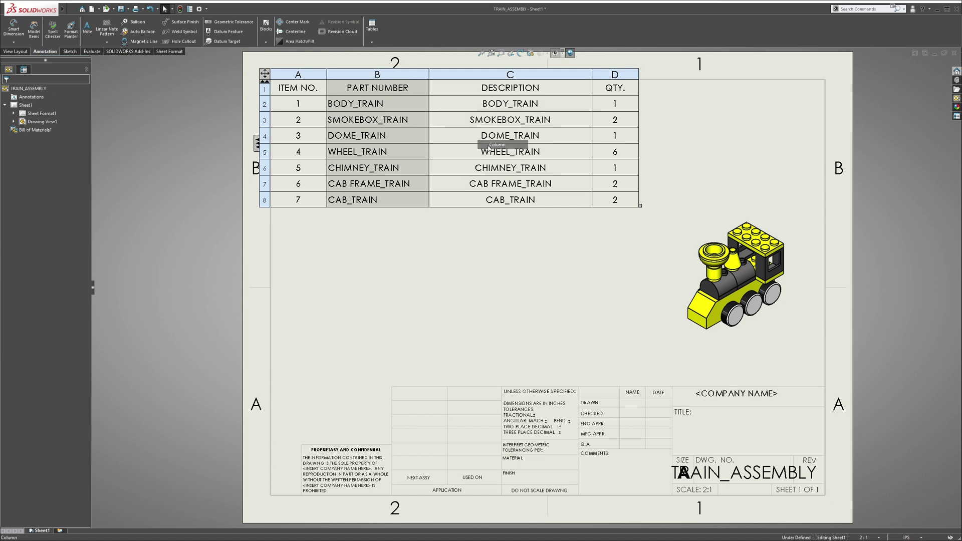
pyautogui.click(710, 217)
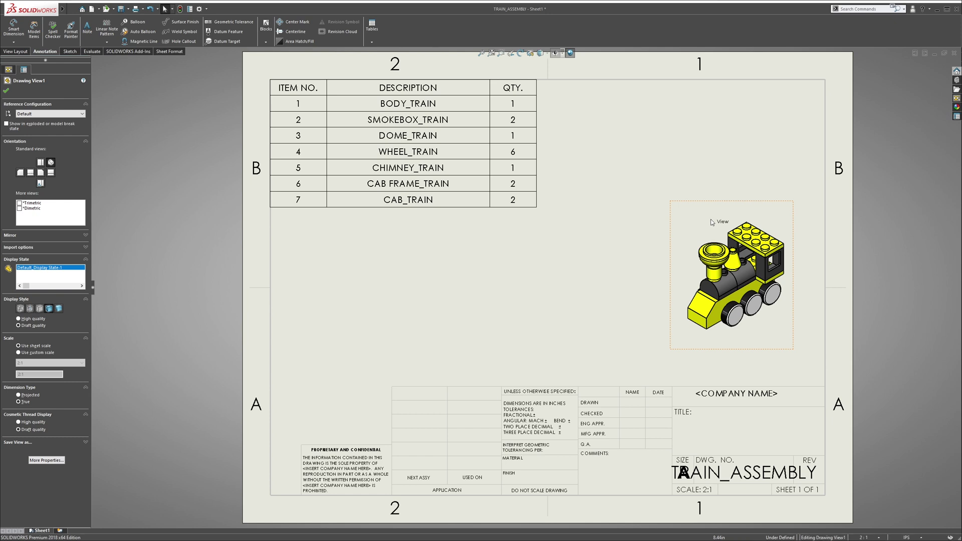
# Paste a copy of the train view in exploded state on the right; move the assembled view below the BOM
pyautogui.click(581, 261)
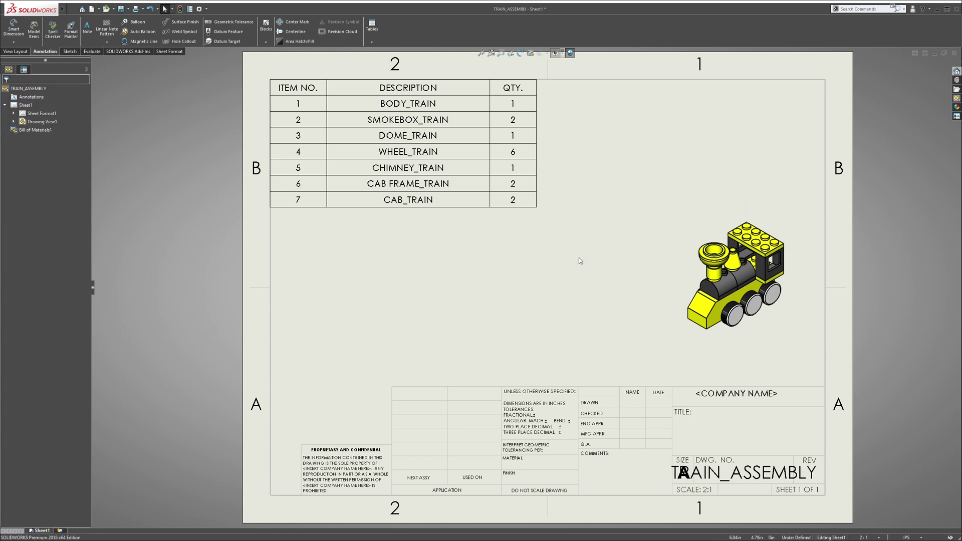
pyautogui.hotkey('ctrl', 'v')
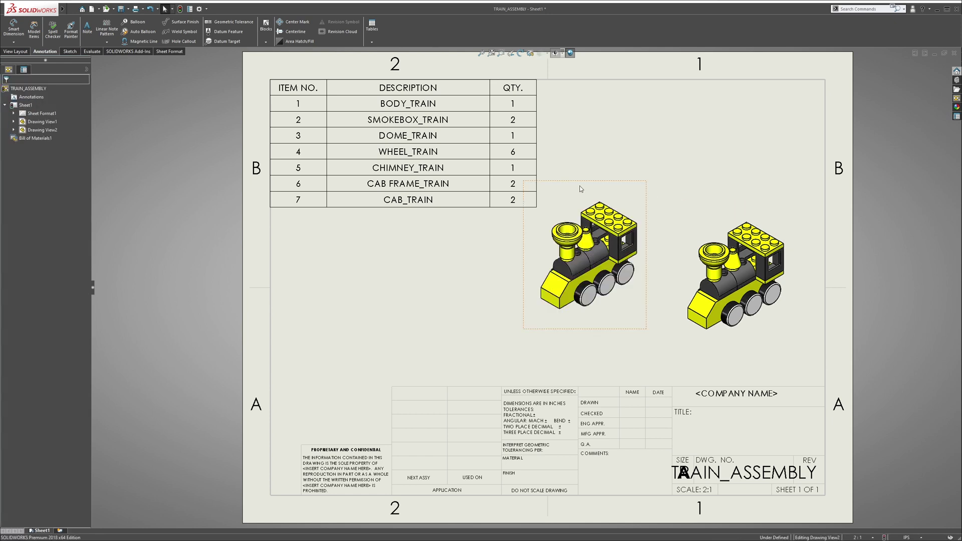
pyautogui.click(578, 188)
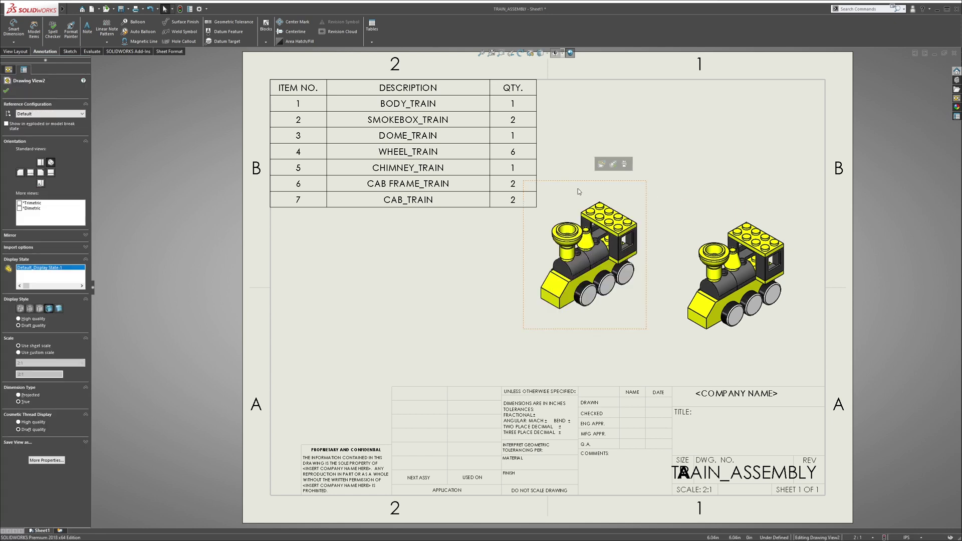
pyautogui.click(7, 124)
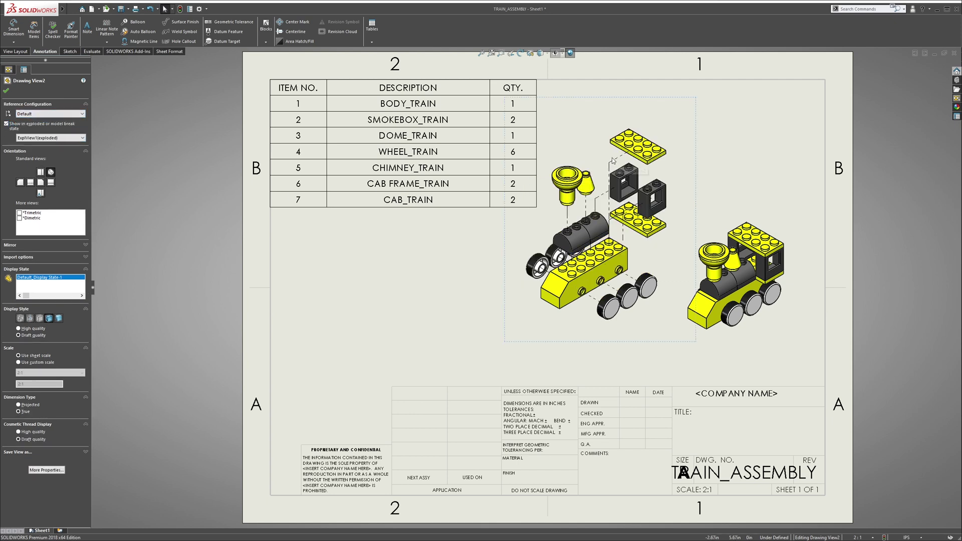
pyautogui.moveTo(598, 159)
pyautogui.mouseDown()
pyautogui.moveTo(777, 246)
pyautogui.moveTo(460, 265)
pyautogui.mouseUp()
pyautogui.moveTo(688, 190); pyautogui.dragTo(669, 218)
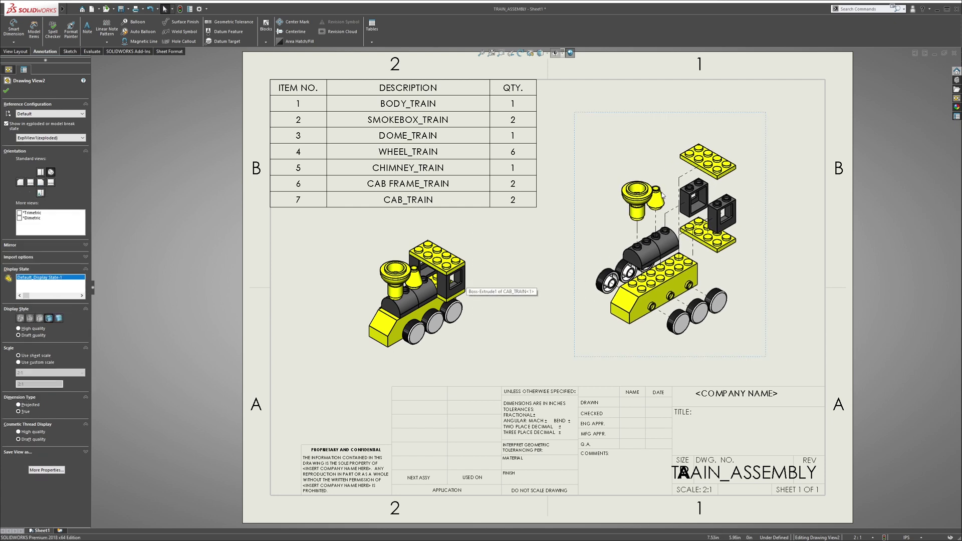
pyautogui.click(810, 149)
# Apply Auto Balloon to the exploded view, then undo the automatic balloons
pyautogui.click(655, 143)
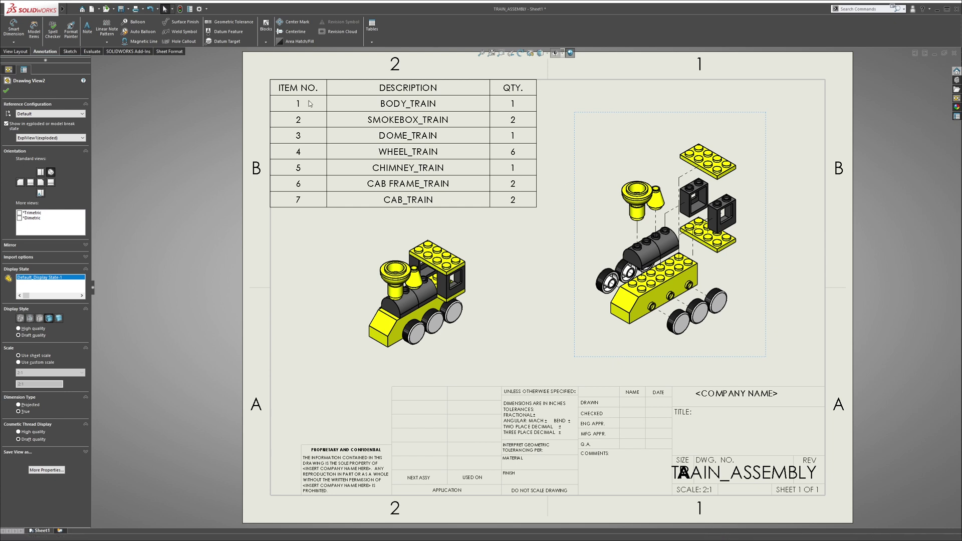
pyautogui.click(134, 33)
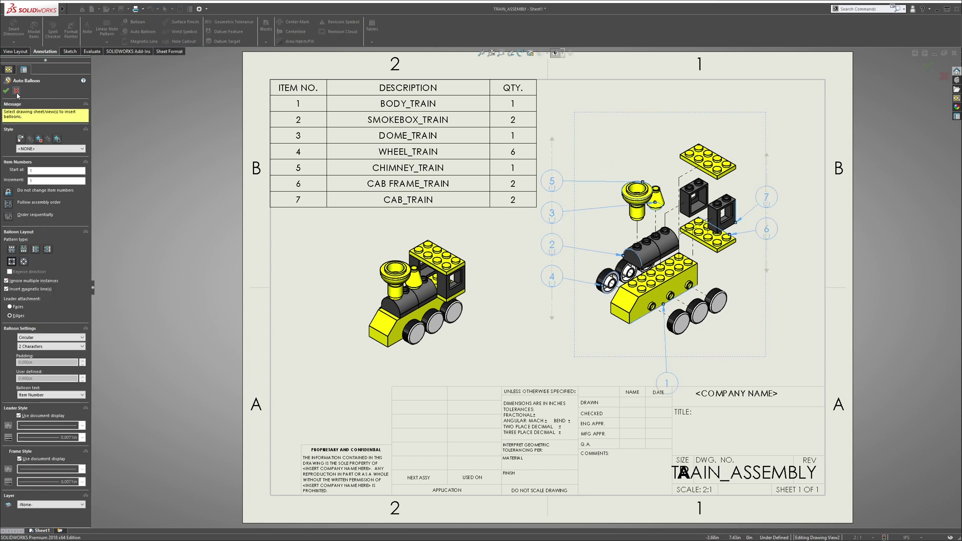
pyautogui.click(6, 91)
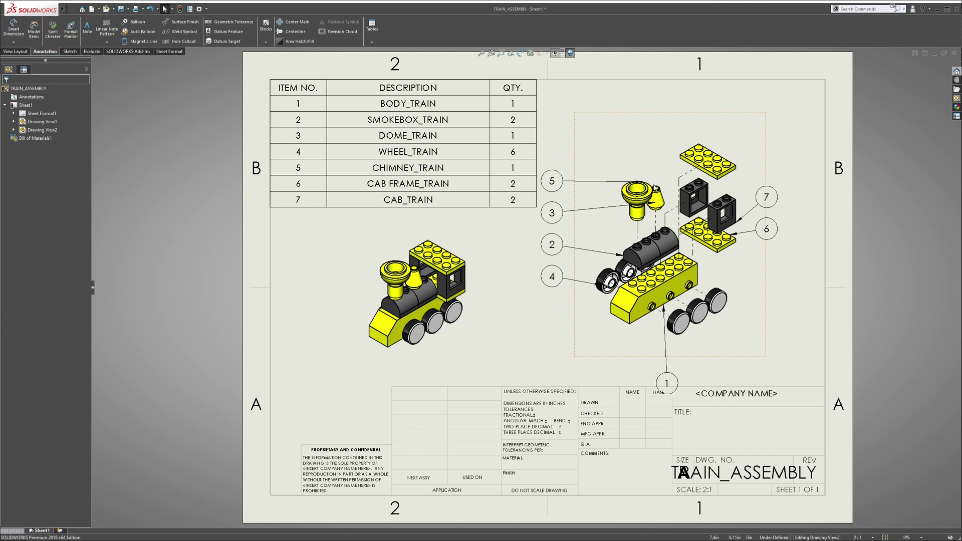
pyautogui.hotkey('ctrl', 'z')
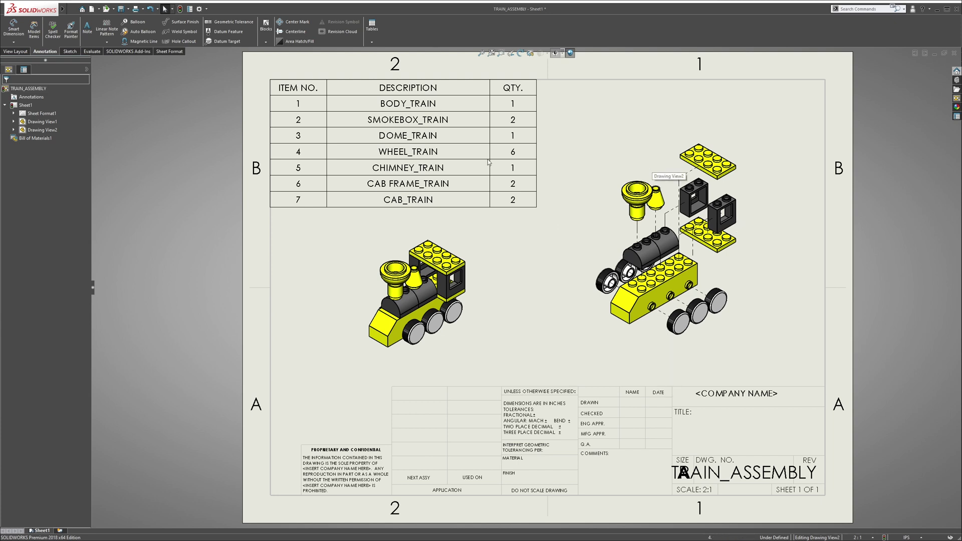
# Balloon each part: 6 frame plates, 5 chimney, 3 dome, 7 cab, 2 smokebox, 4 wheel, 1 body
pyautogui.click(138, 22)
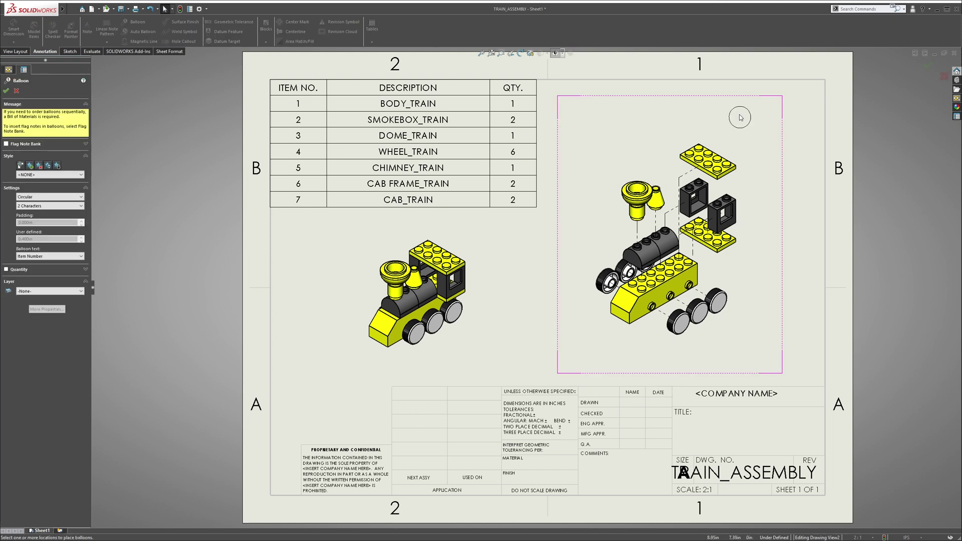
pyautogui.click(745, 110)
pyautogui.click(590, 151)
pyautogui.click(642, 133)
pyautogui.click(774, 157)
pyautogui.click(775, 274)
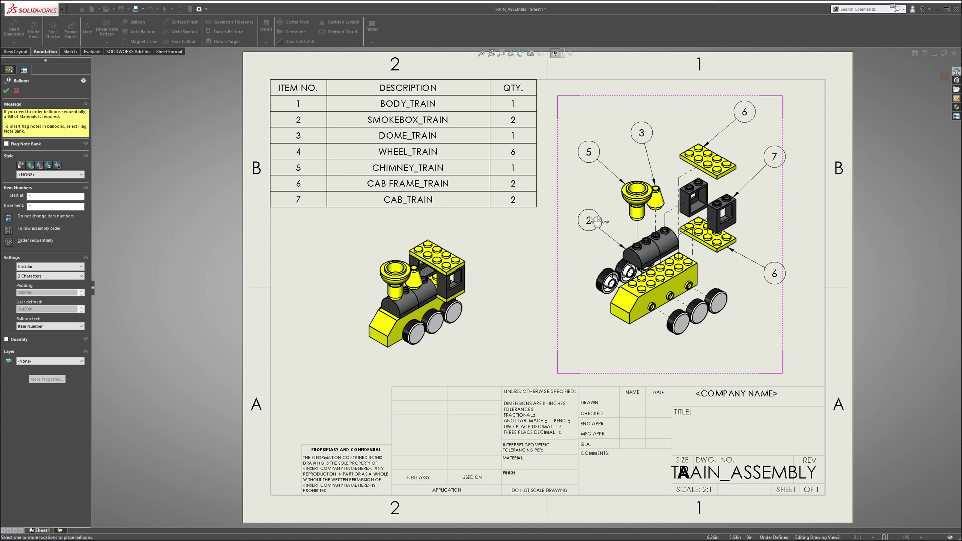
pyautogui.click(589, 221)
pyautogui.click(567, 256)
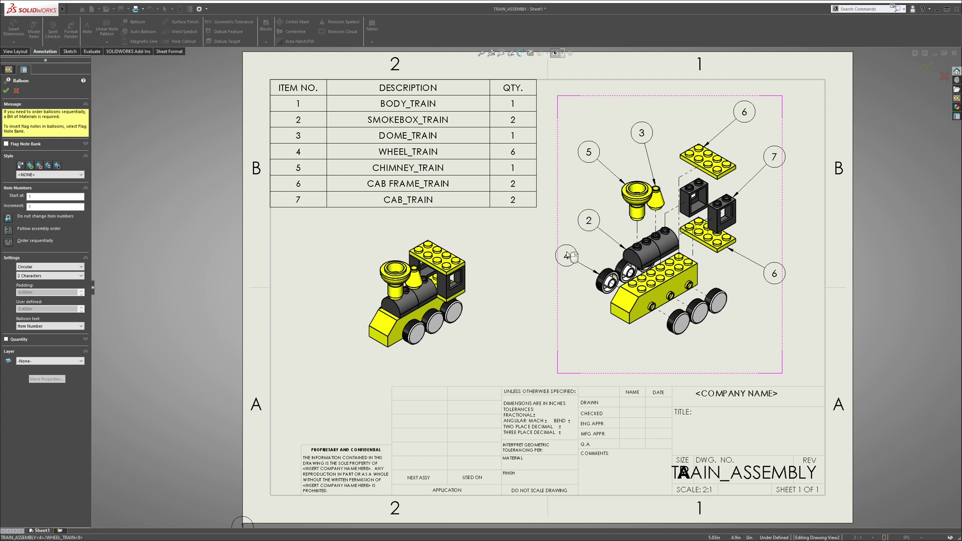
pyautogui.click(589, 331)
# Add Sheet2 at A (ANSI) Landscape size, accepting the missing sheet format warning
pyautogui.press('Escape')
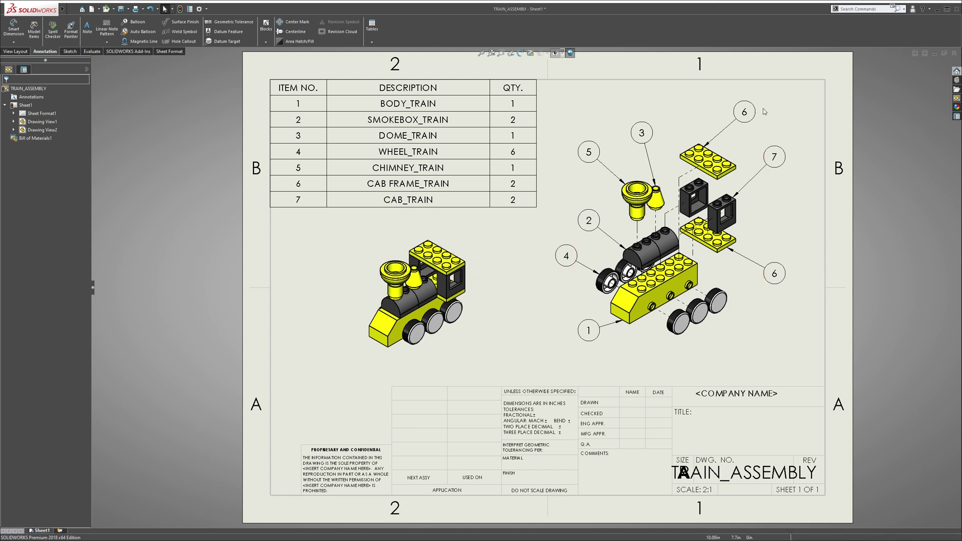
pyautogui.click(60, 532)
pyautogui.click(680, 273)
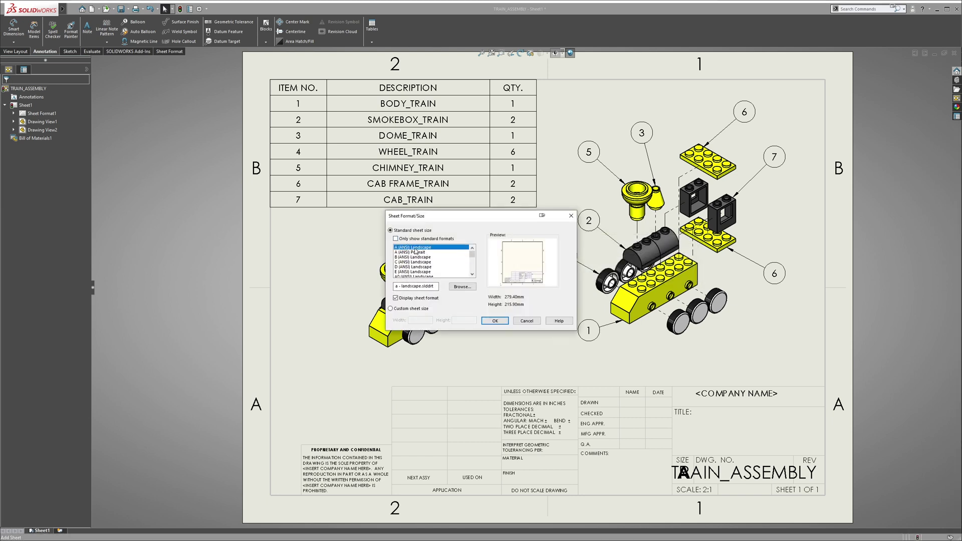
pyautogui.click(494, 321)
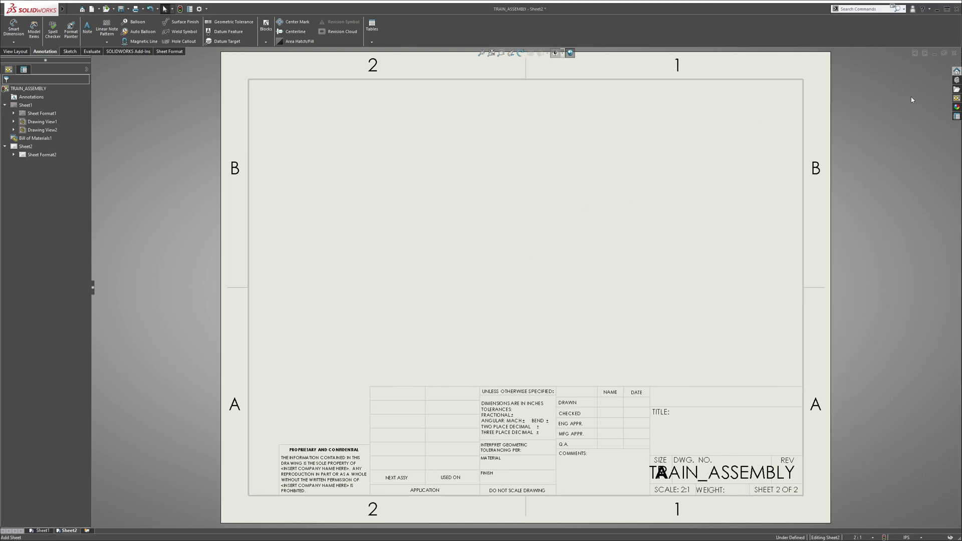
# Drag the CHIMNEY_TRAIN (A) Front view from the View Palette onto the sheet centre
pyautogui.click(958, 99)
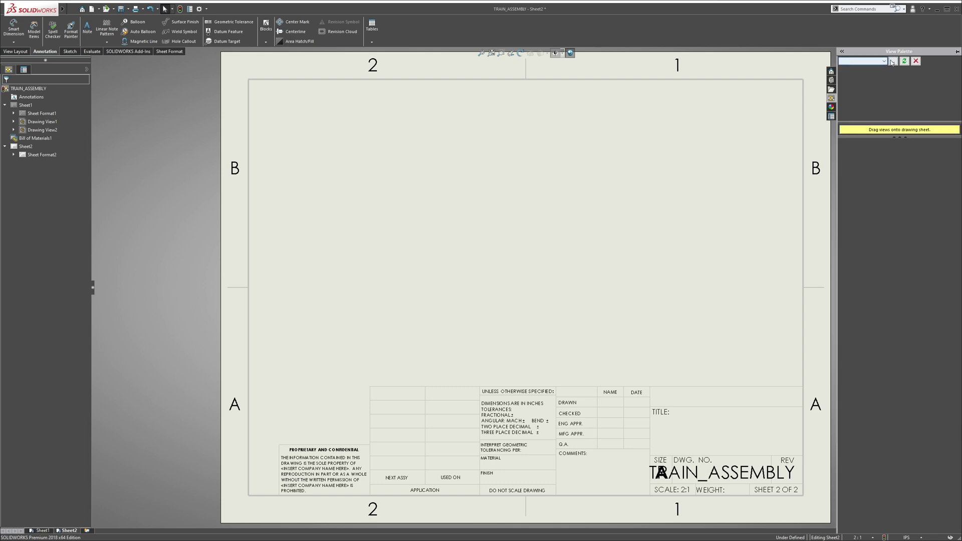
pyautogui.click(893, 62)
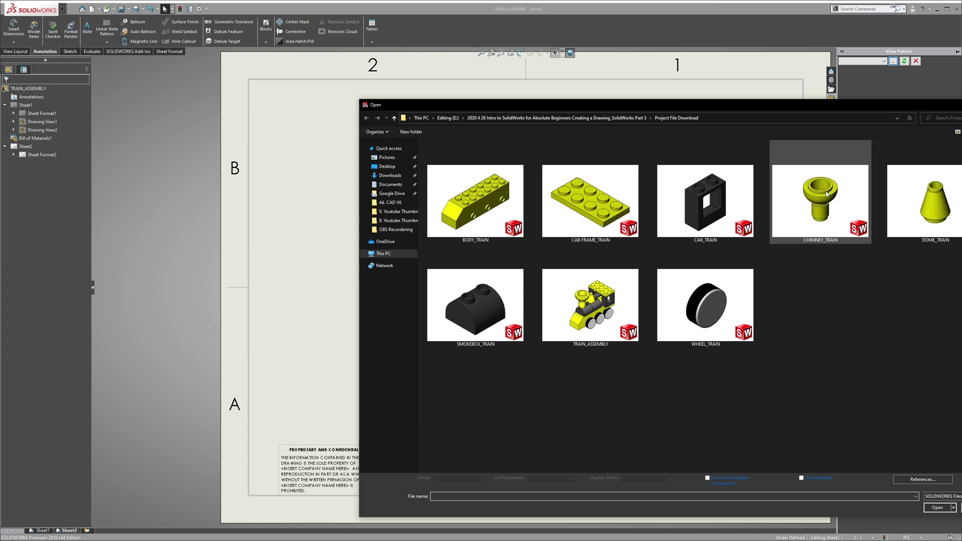
pyautogui.click(826, 195)
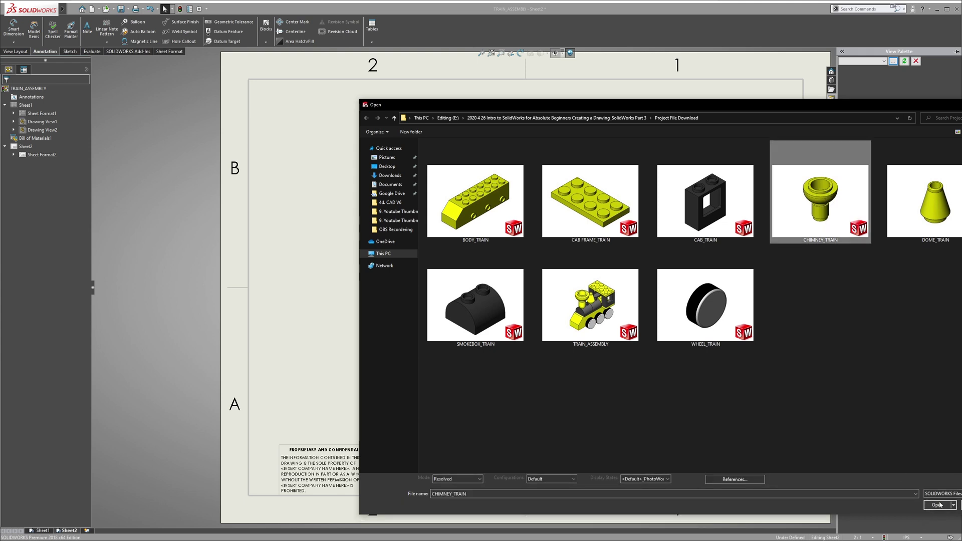
pyautogui.click(938, 506)
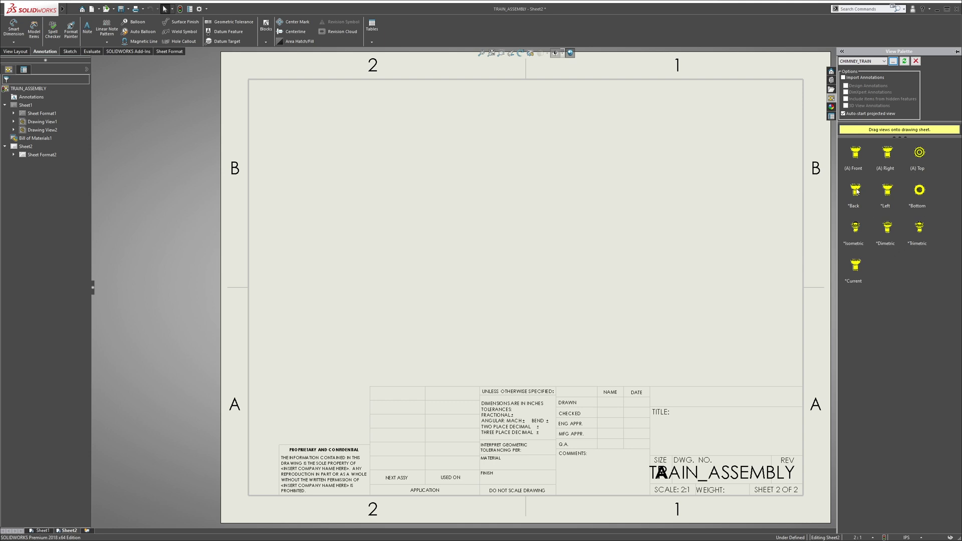
pyautogui.click(856, 158)
pyautogui.moveTo(835, 169); pyautogui.dragTo(540, 253)
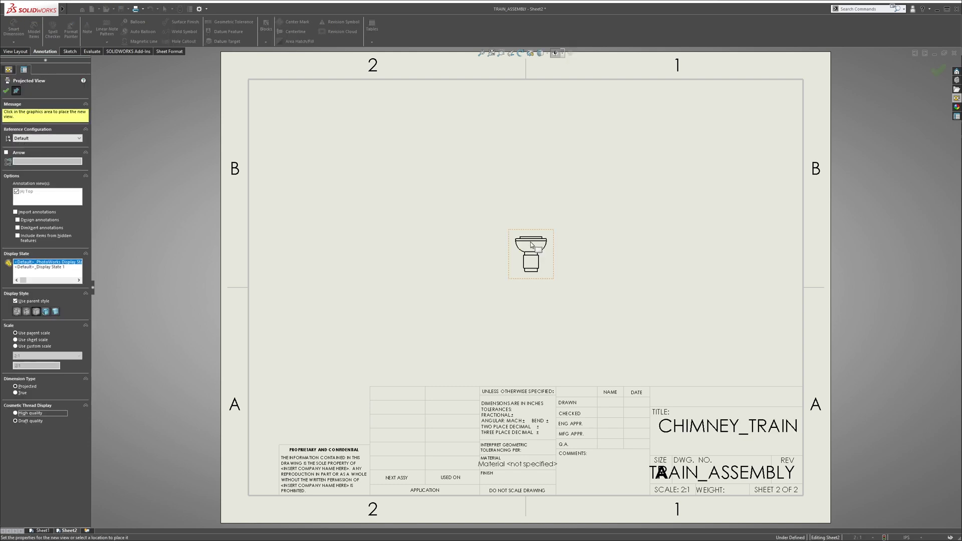
pyautogui.press('Escape')
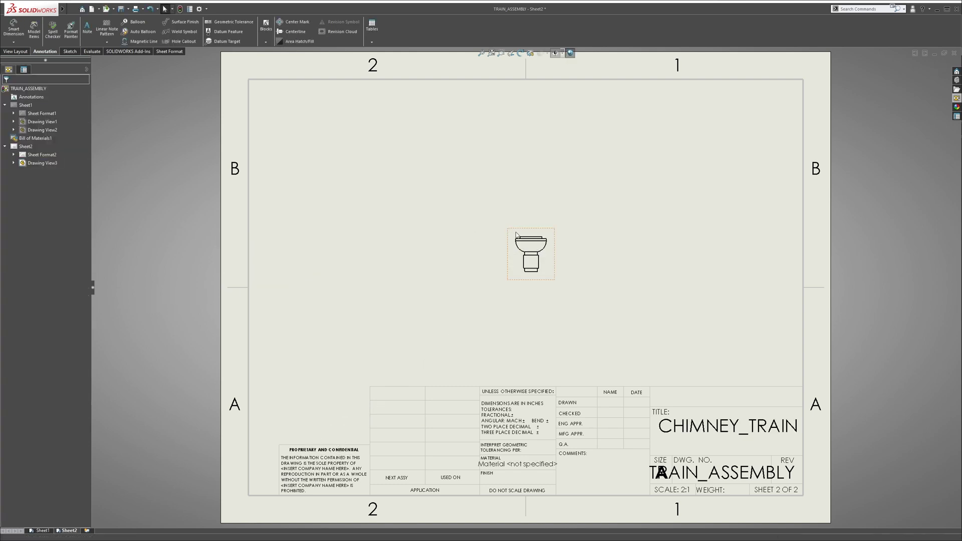
# Set the chimney front view to a custom 5:1 scale
pyautogui.click(518, 232)
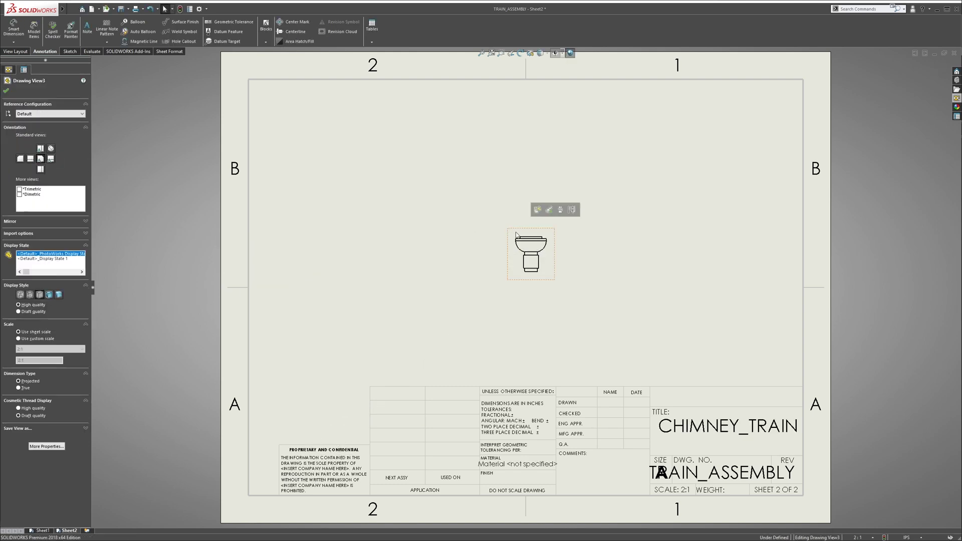
pyautogui.click(40, 340)
pyautogui.click(41, 348)
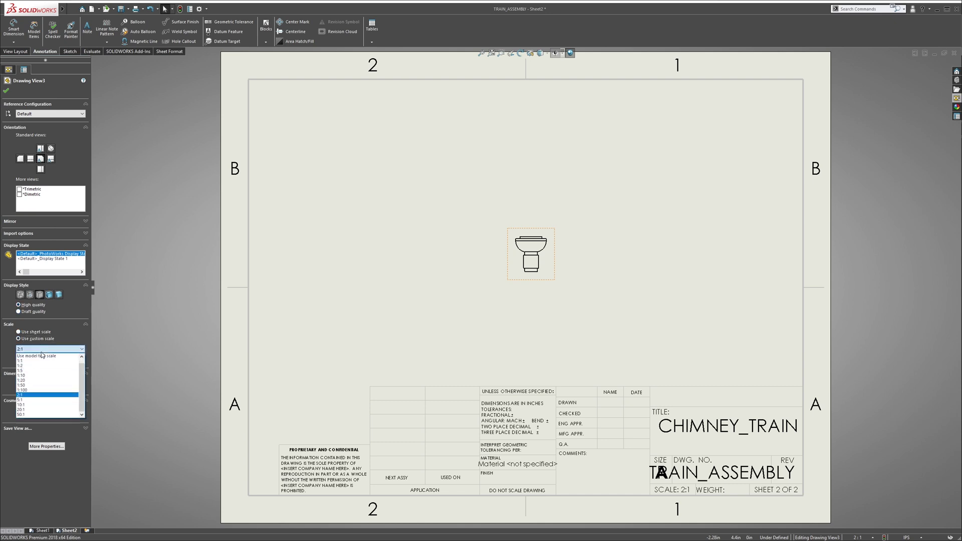
pyautogui.click(41, 405)
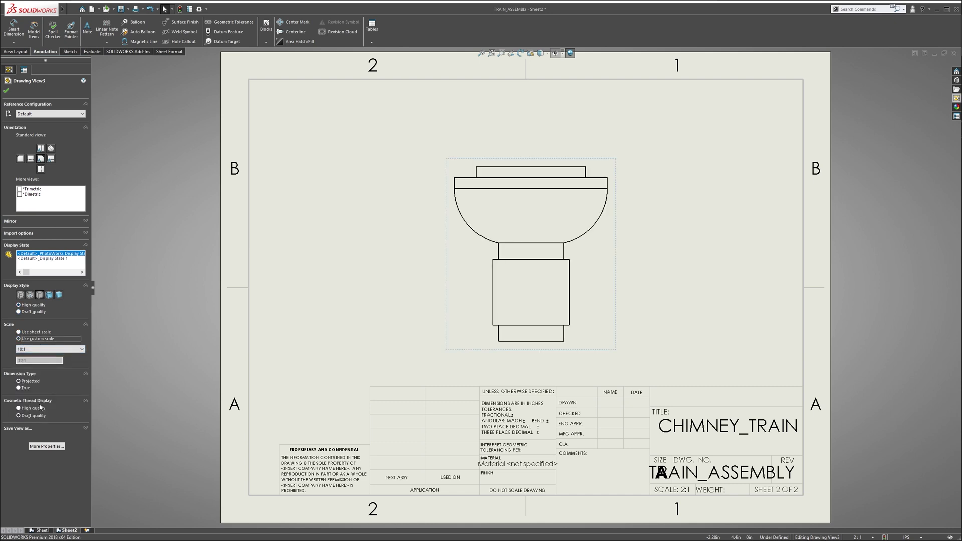
pyautogui.click(48, 348)
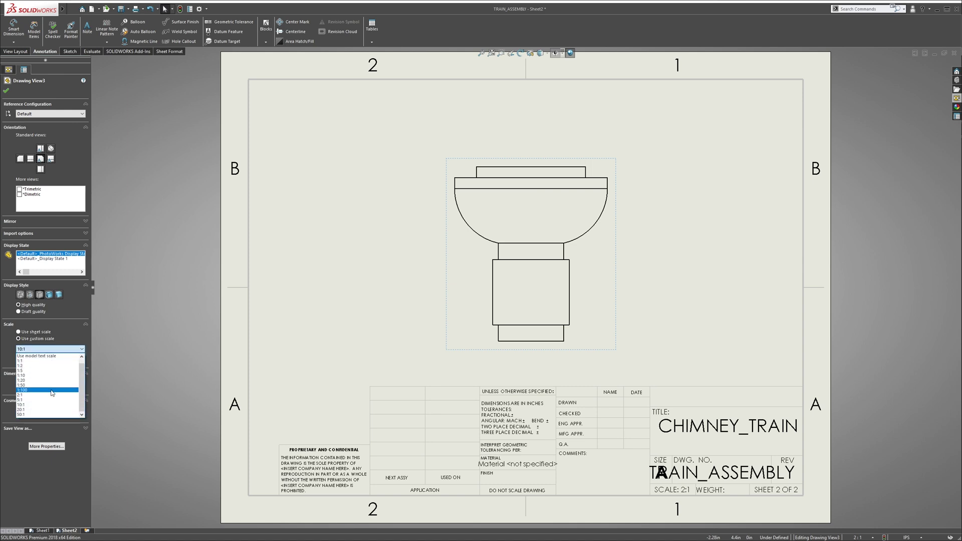
pyautogui.click(48, 400)
pyautogui.click(581, 211)
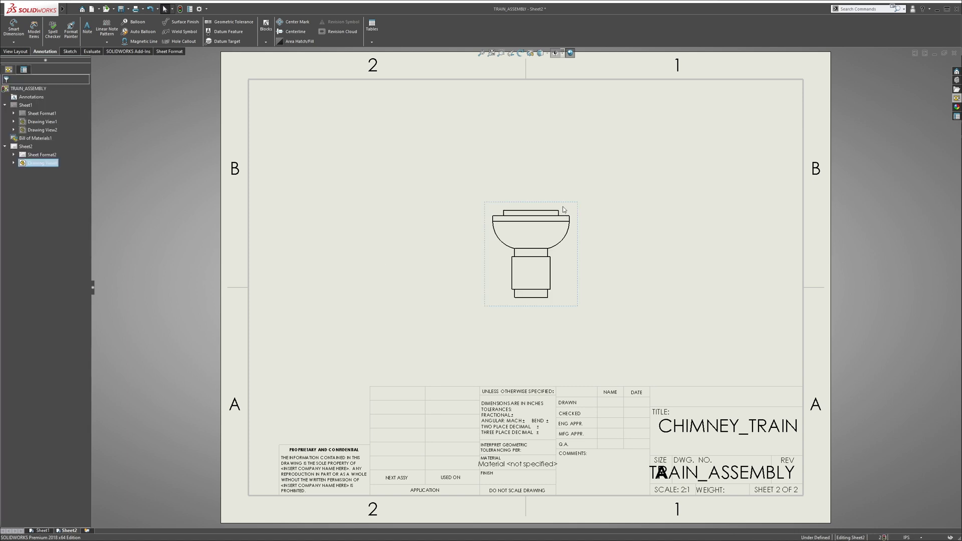
pyautogui.scroll(-2, 596, 224)
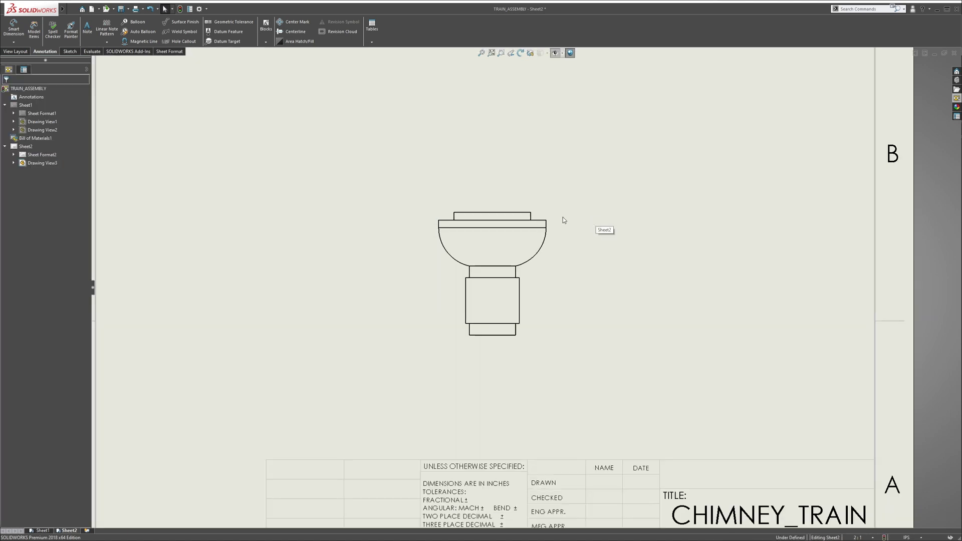
pyautogui.scroll(2, 556, 221)
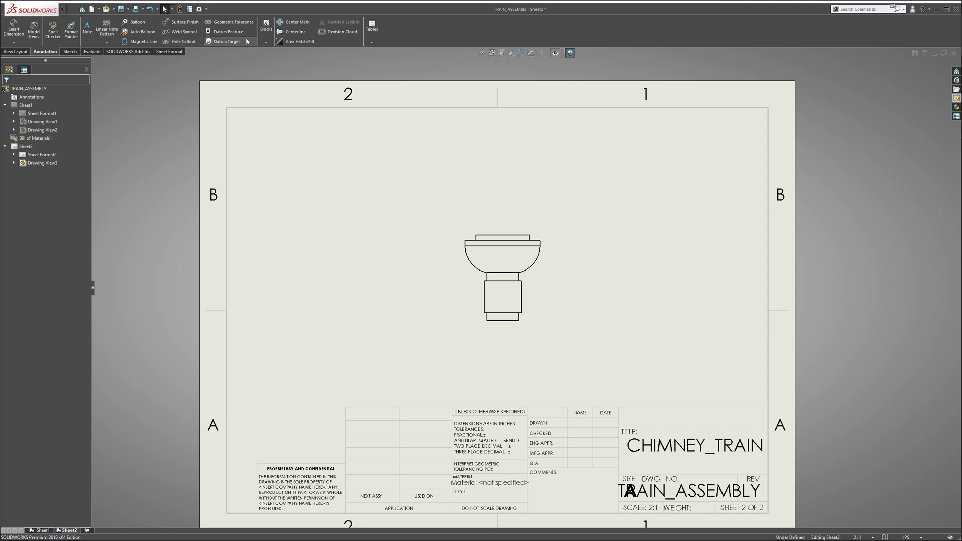
# Create section view A-A cut vertically through the chimney's centre, placed right of the front view
pyautogui.click(19, 52)
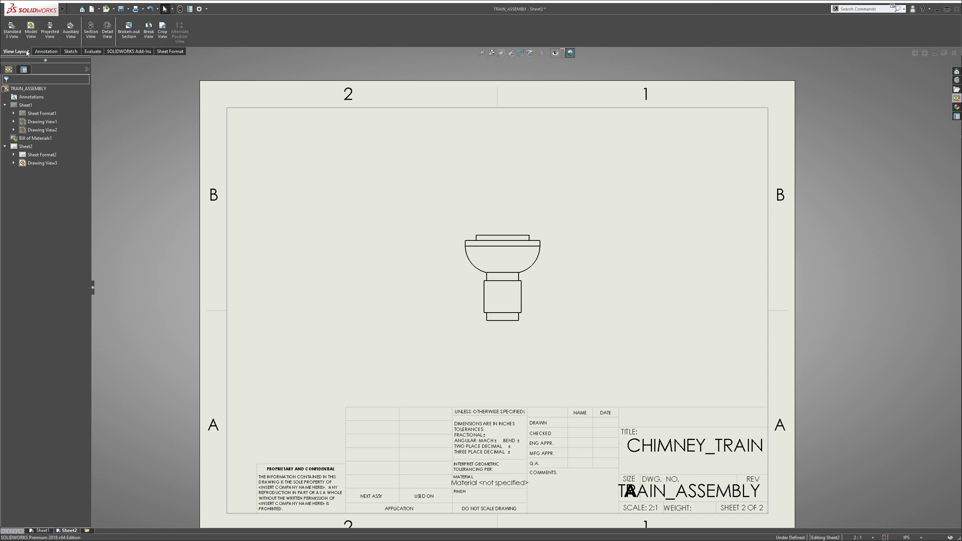
pyautogui.click(92, 31)
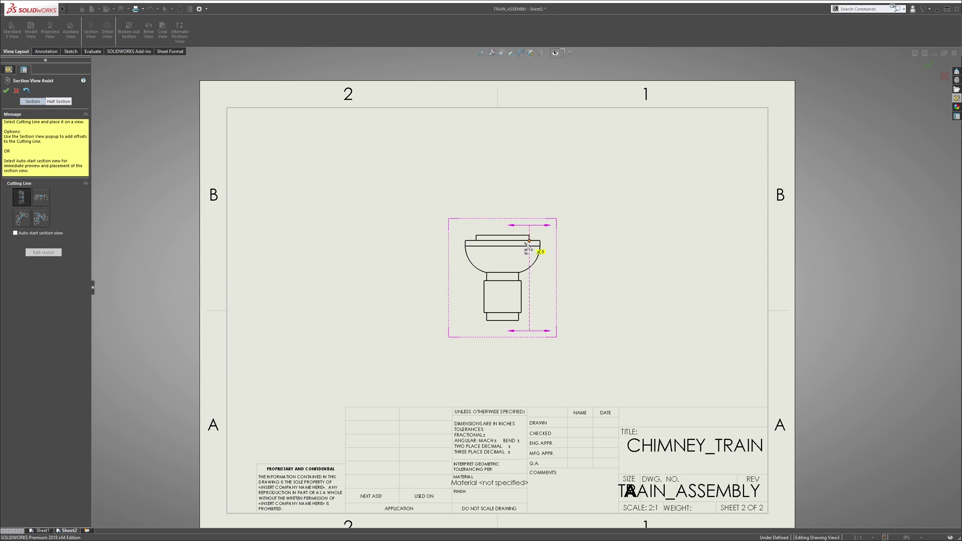
pyautogui.click(503, 241)
pyautogui.click(572, 232)
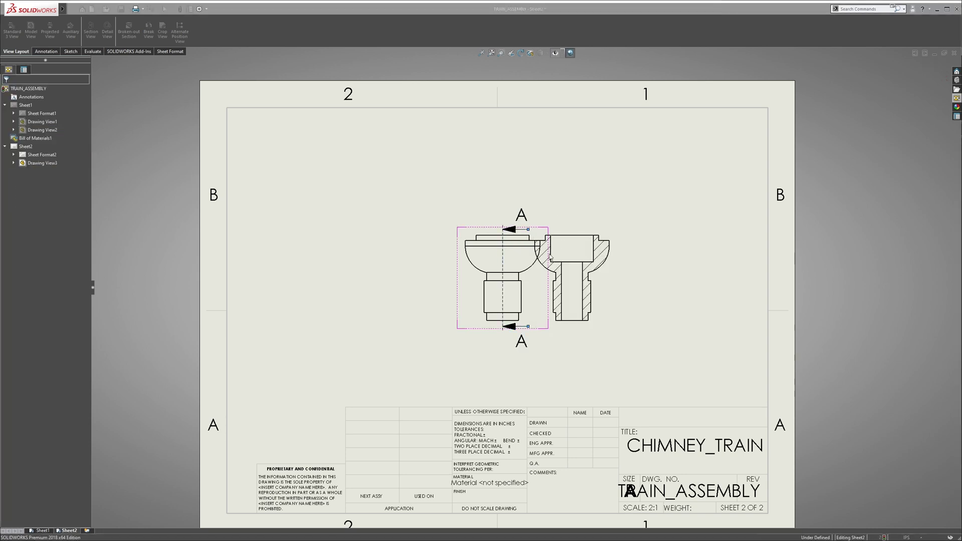
pyautogui.click(620, 258)
pyautogui.click(543, 141)
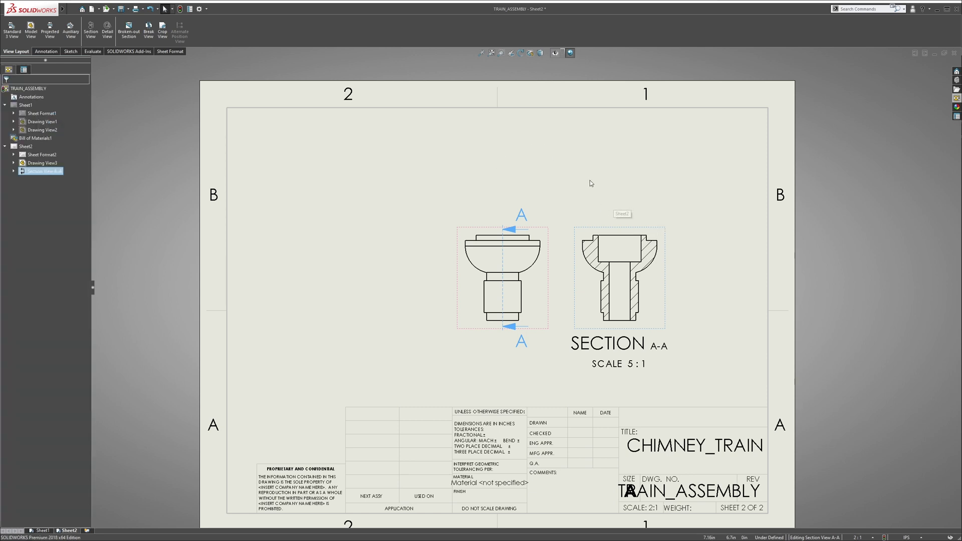
# Project an isometric view of the chimney from the front view
pyautogui.click(544, 238)
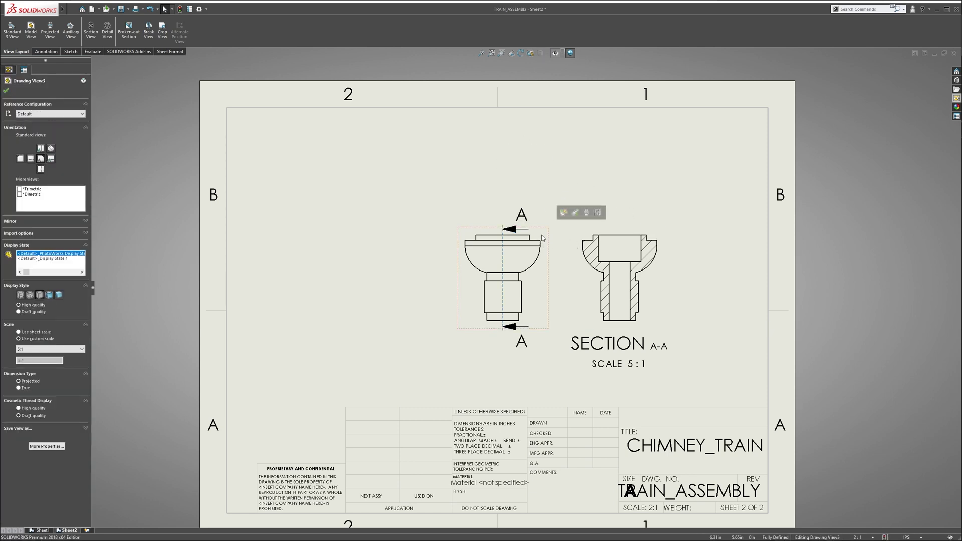
pyautogui.click(585, 212)
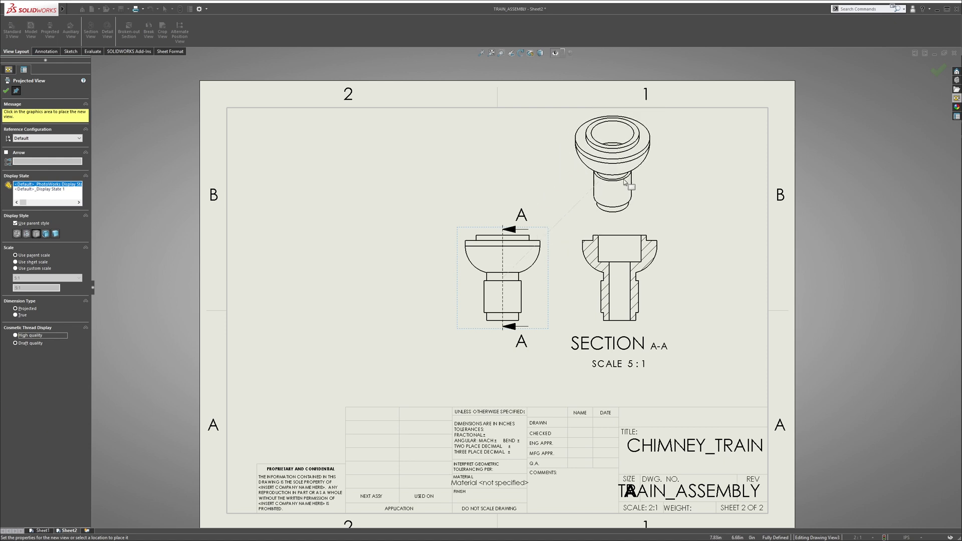
pyautogui.click(624, 173)
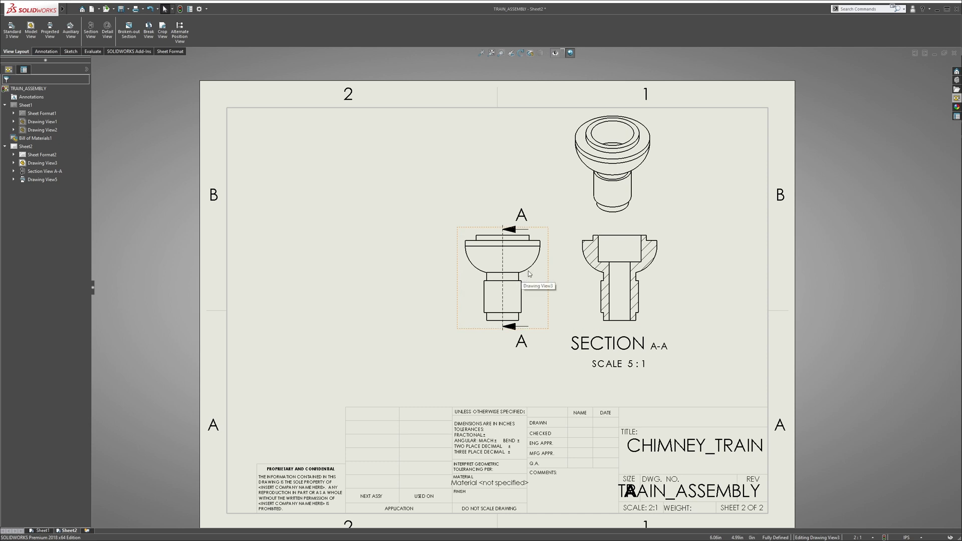
# Line up the front, section A-A and isometric views in a row and shade the isometric
pyautogui.moveTo(529, 274)
pyautogui.mouseDown()
pyautogui.moveTo(493, 291)
pyautogui.moveTo(395, 297)
pyautogui.mouseUp()
pyautogui.moveTo(633, 290); pyautogui.dragTo(513, 290)
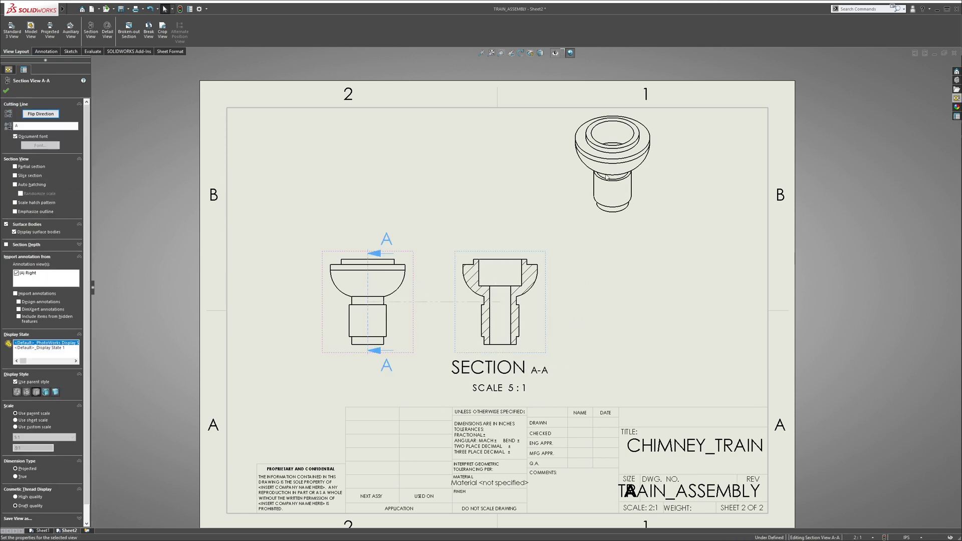
pyautogui.moveTo(609, 175); pyautogui.dragTo(664, 315)
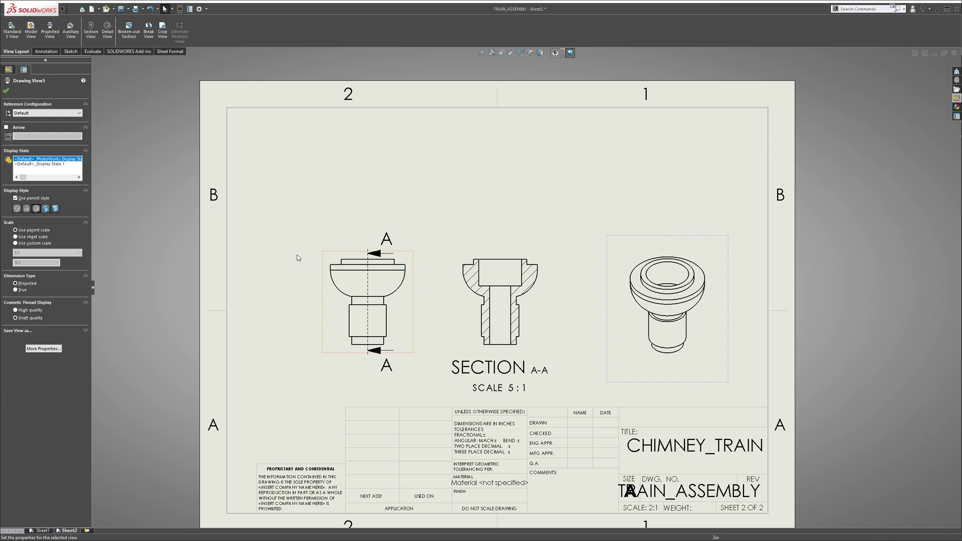
pyautogui.click(57, 211)
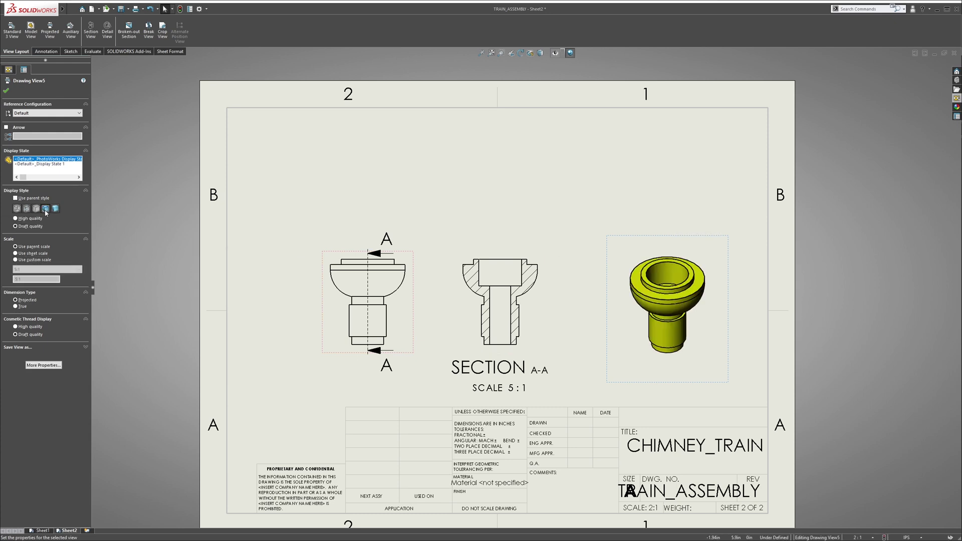
pyautogui.click(557, 187)
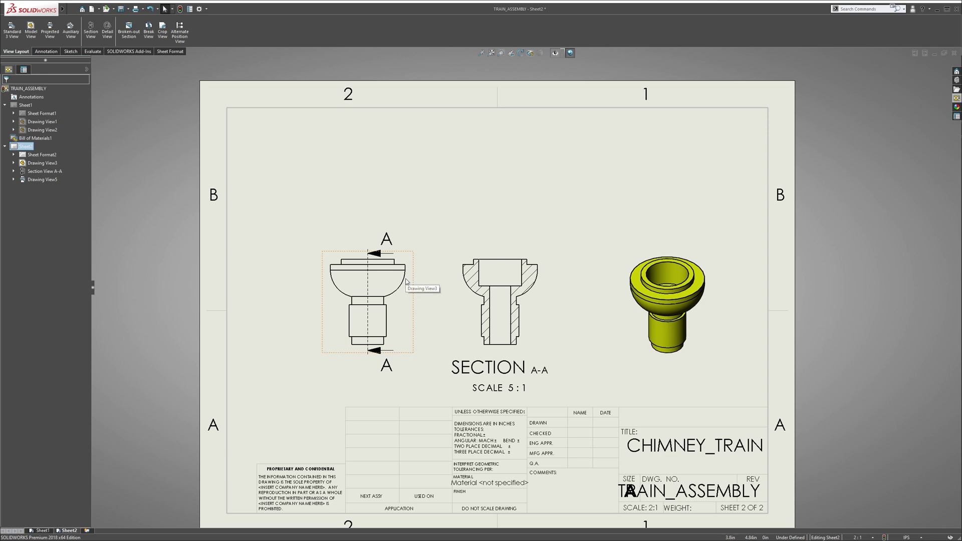
# Project a top view of the chimney above the front view and select its centre mark
pyautogui.click(398, 307)
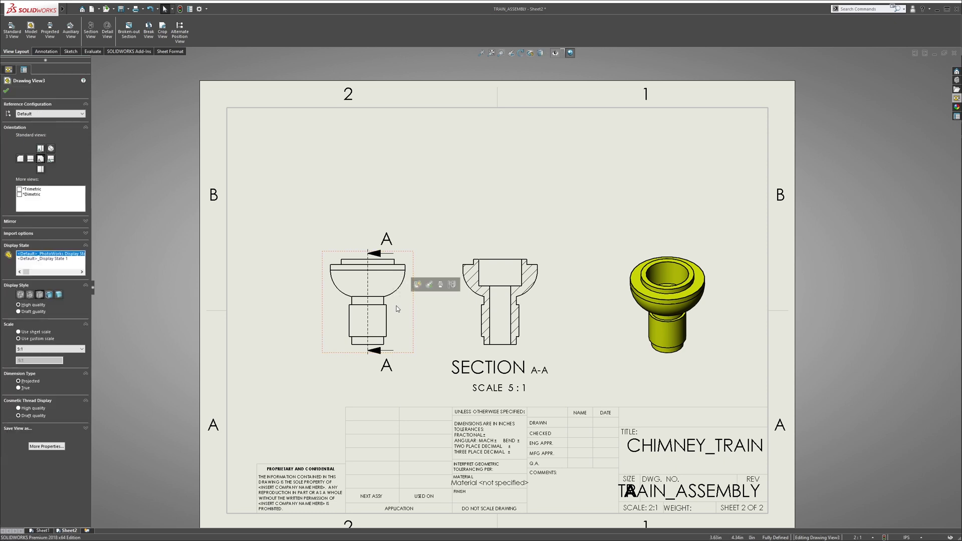
pyautogui.click(441, 285)
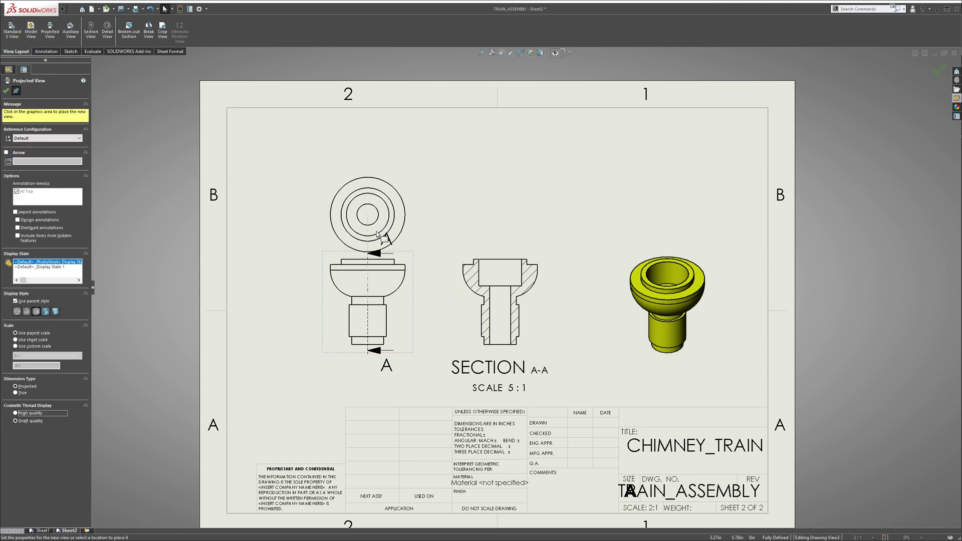
pyautogui.click(370, 179)
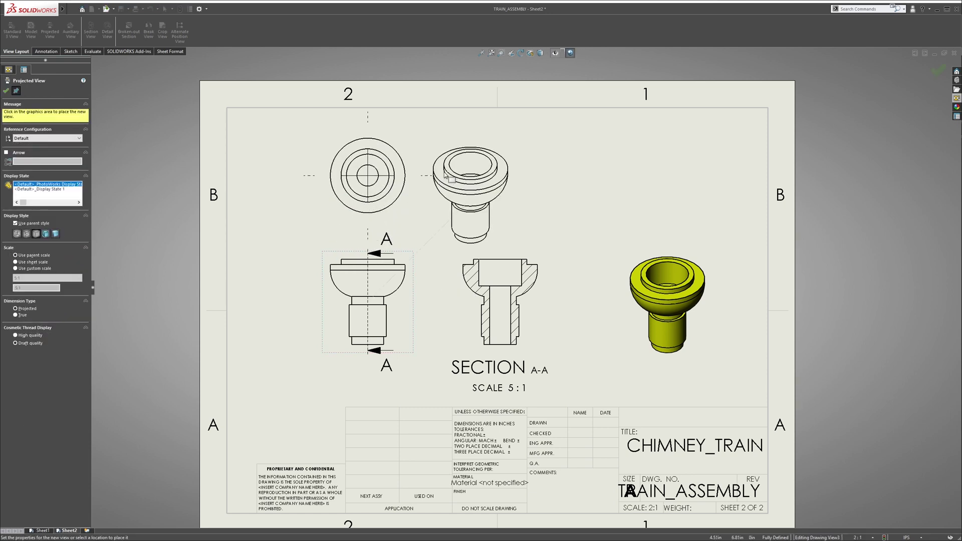
pyautogui.press('Escape')
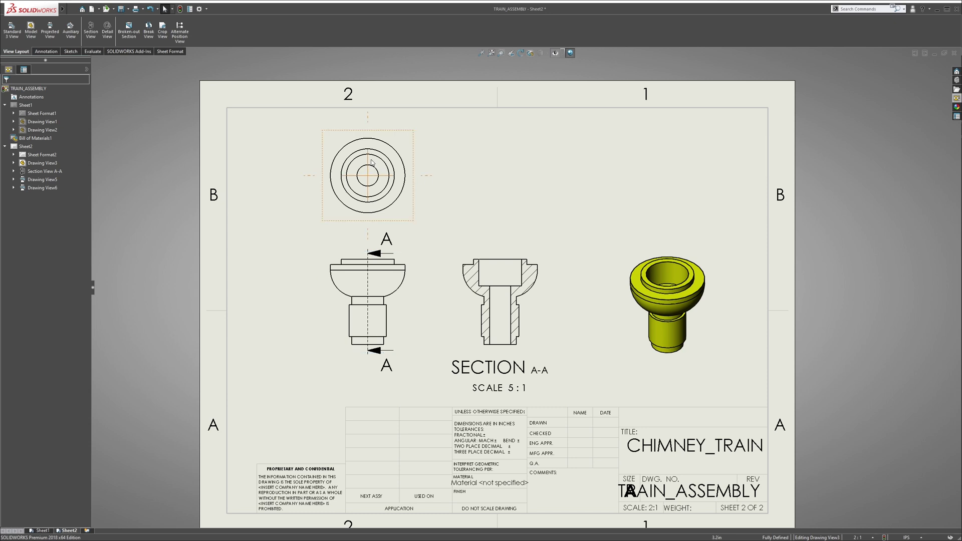
pyautogui.click(368, 121)
# Delete the top view's centre mark and confirm the Detailing document settings
pyautogui.press('Delete')
pyautogui.click(206, 9)
pyautogui.click(219, 20)
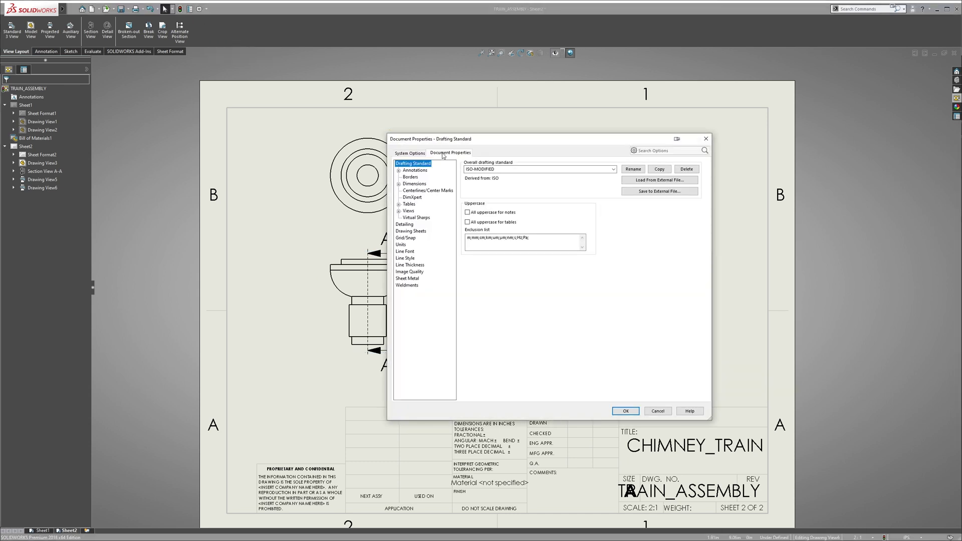
pyautogui.click(405, 225)
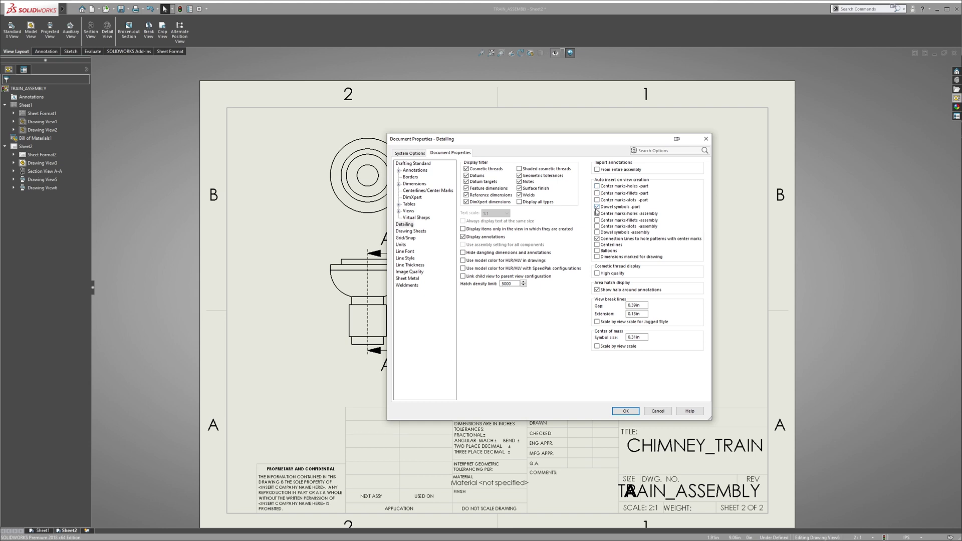
pyautogui.click(625, 411)
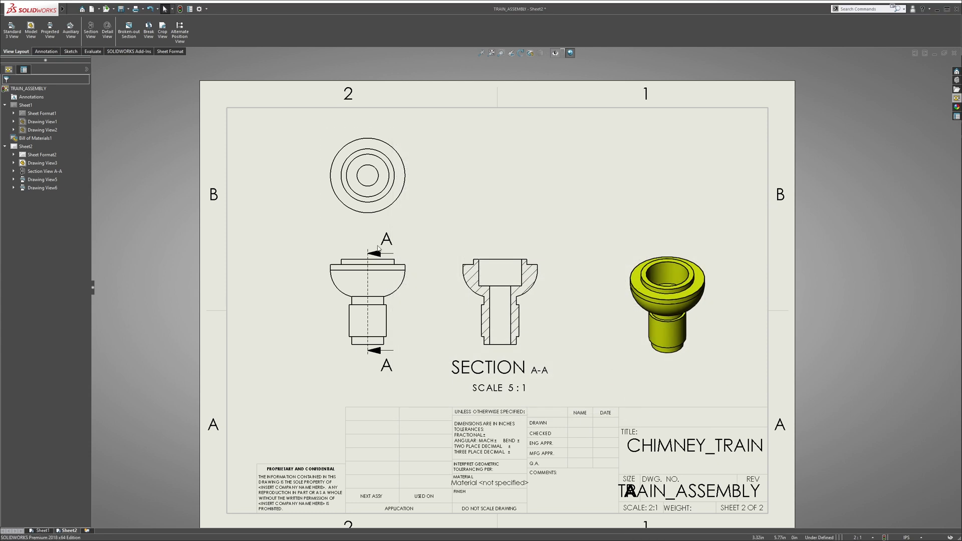
# Project an extra view from the front view above the top view, then delete it
pyautogui.click(398, 267)
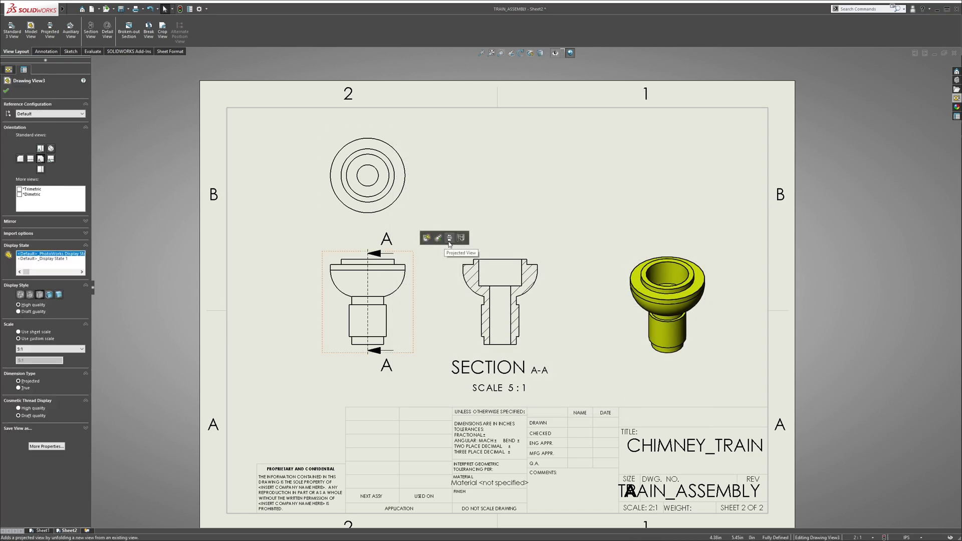
pyautogui.moveTo(438, 217); pyautogui.dragTo(408, 128, button='right')
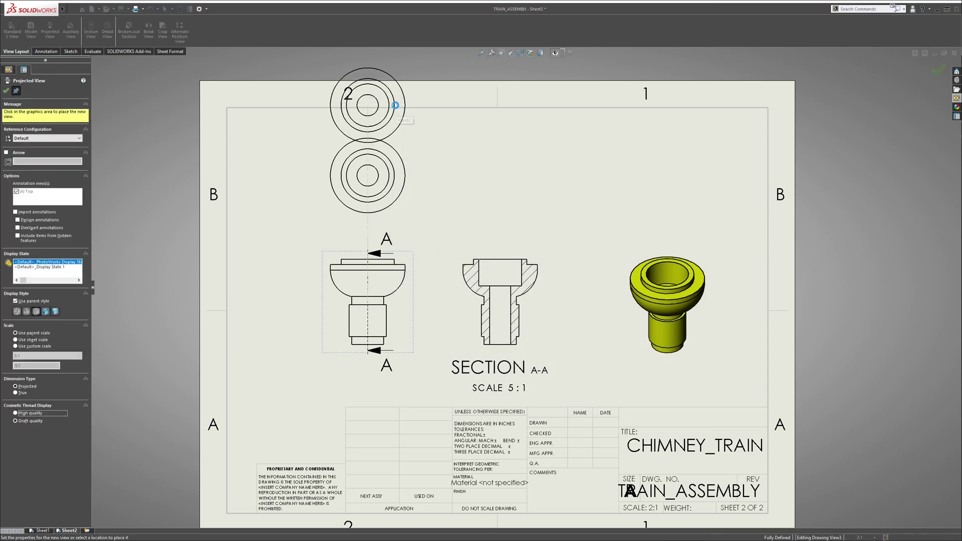
pyautogui.press('z')
pyautogui.click(436, 149)
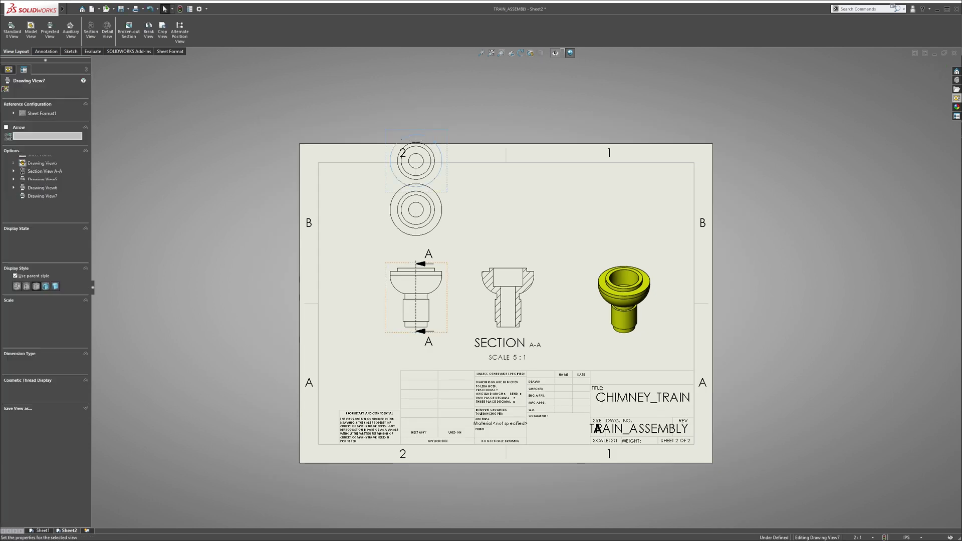
pyautogui.press('Delete')
pyautogui.click(671, 249)
pyautogui.scroll(-2, 466, 220)
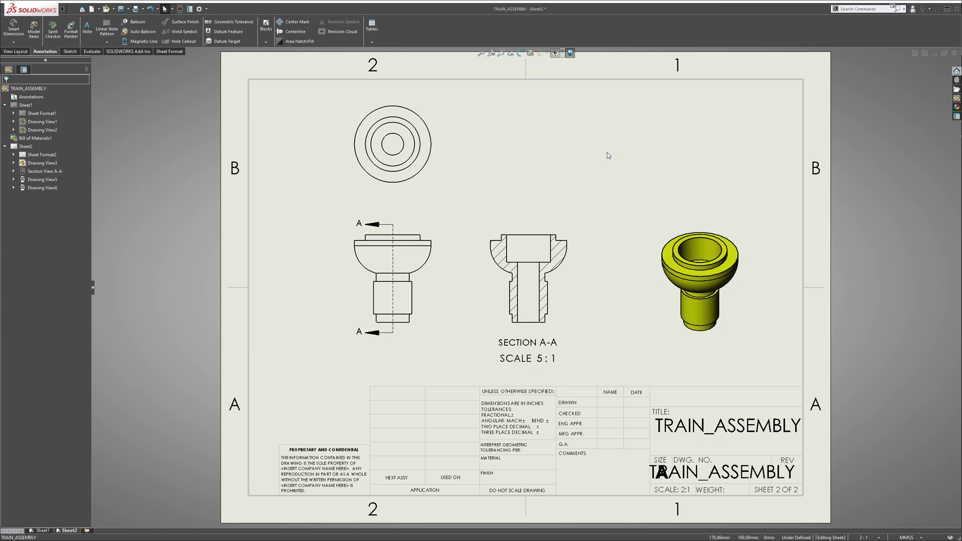
pyautogui.click(206, 8)
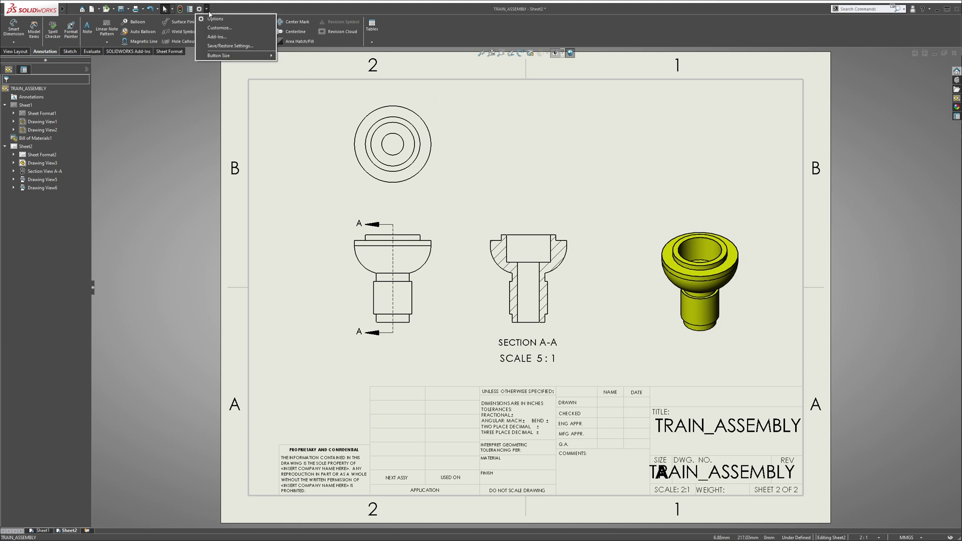
pyautogui.click(211, 19)
pyautogui.click(461, 154)
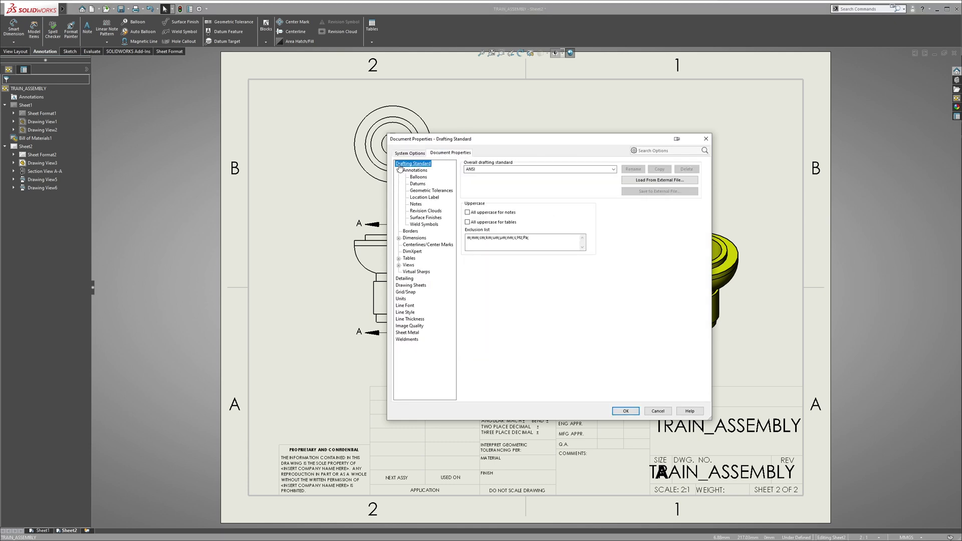
pyautogui.click(612, 170)
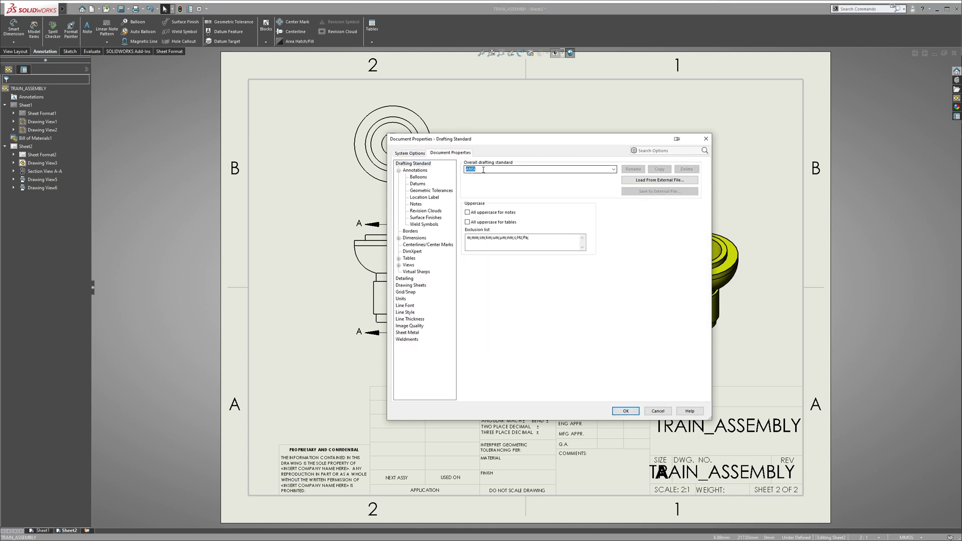
pyautogui.click(613, 169)
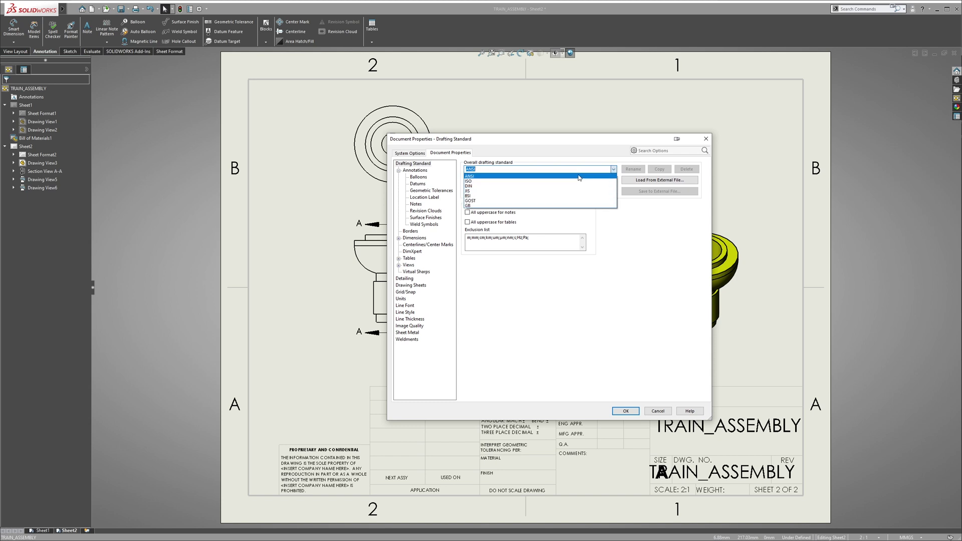
pyautogui.click(482, 176)
pyautogui.click(625, 411)
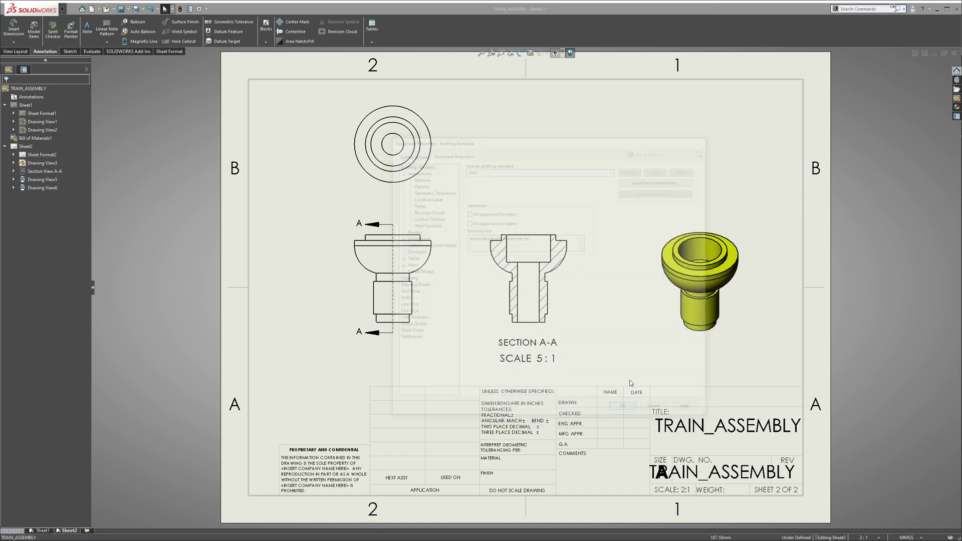
pyautogui.click(917, 538)
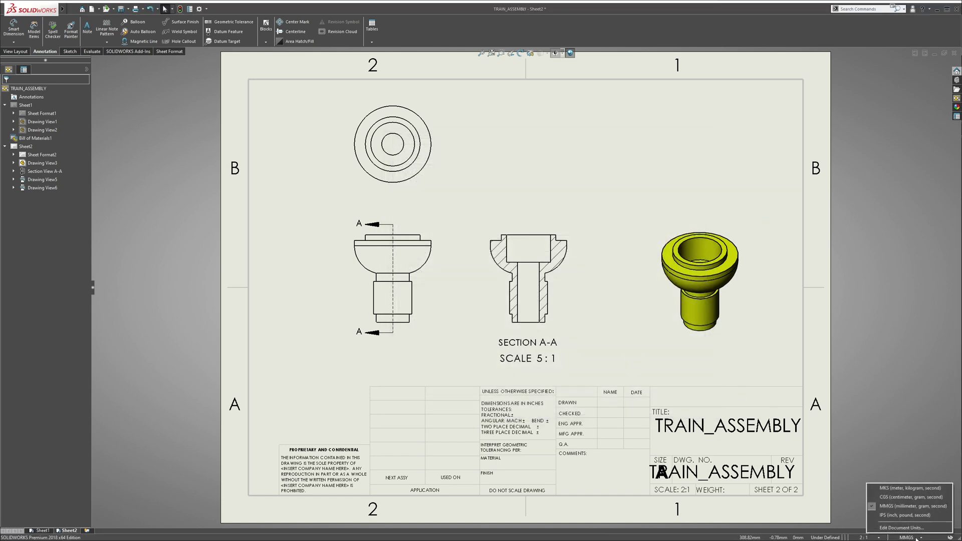
pyautogui.click(917, 350)
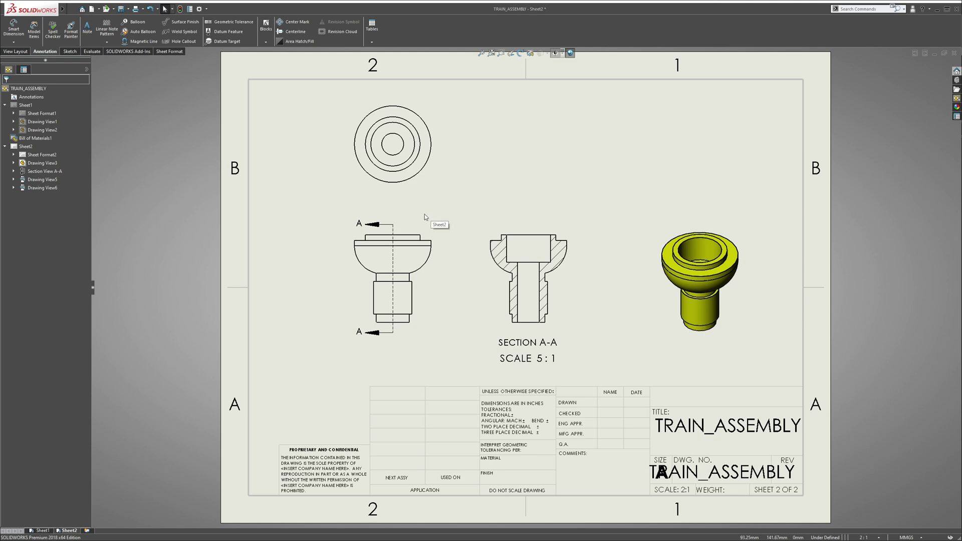
# Open the CHIMNEY_TRAIN part from the shaded isometric drawing view
pyautogui.click(679, 220)
pyautogui.rightClick(680, 221)
pyautogui.click(691, 220)
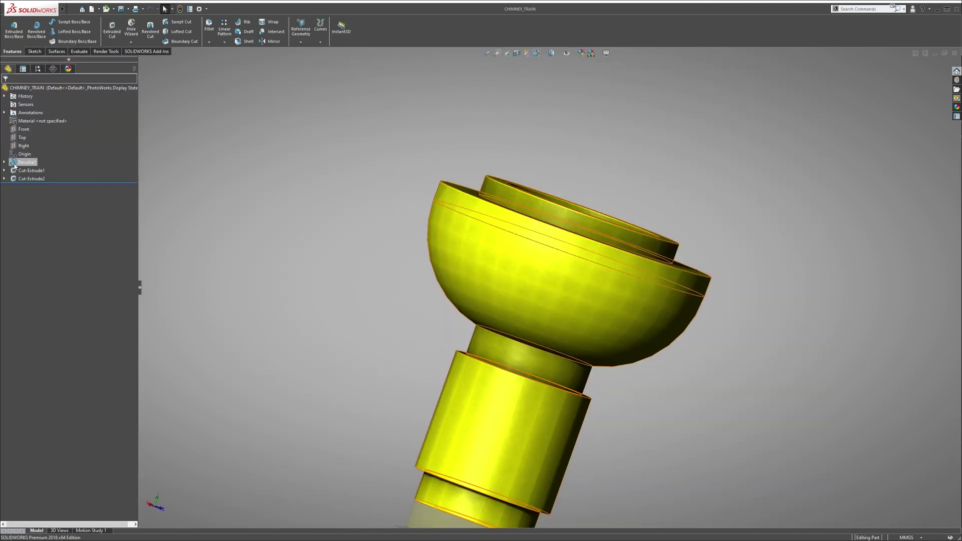
# Edit Sketch1 under Revolve1 and zoom in on its 8.000 by Ø7.000 profile
pyautogui.click(16, 164)
pyautogui.click(5, 163)
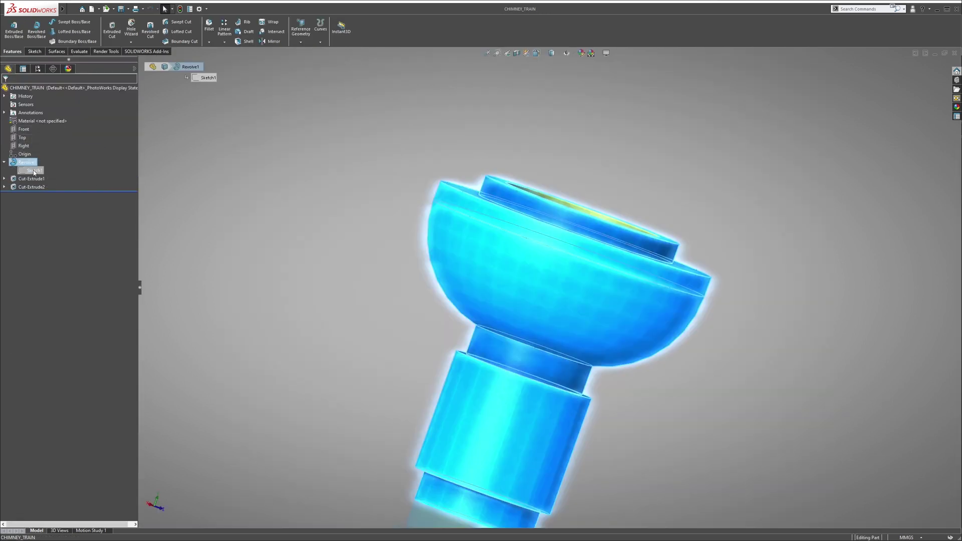
pyautogui.click(33, 171)
pyautogui.rightClick(33, 172)
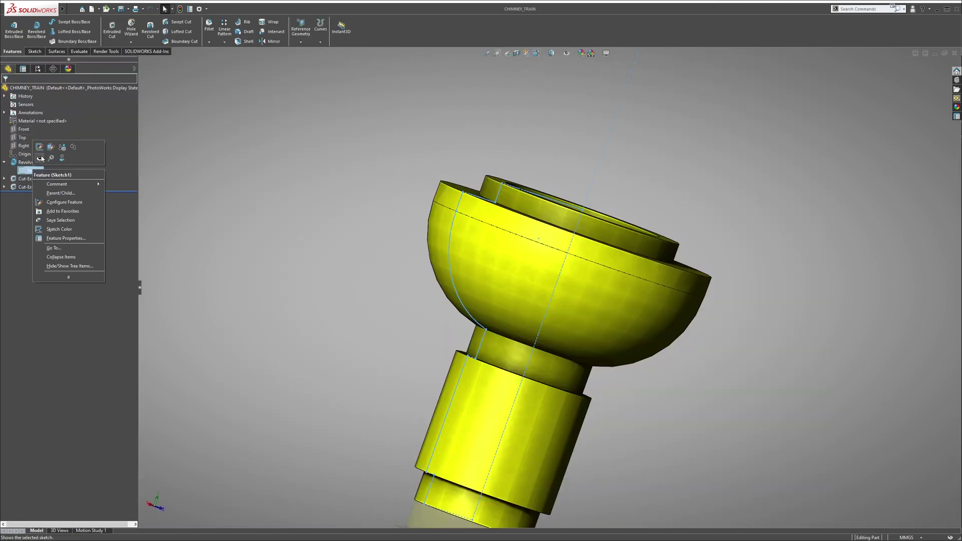
pyautogui.click(40, 147)
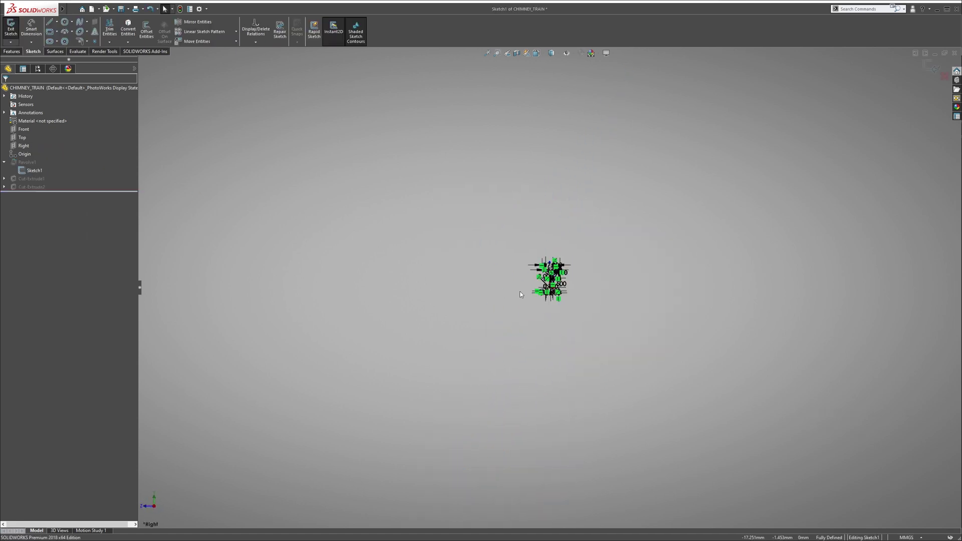
pyautogui.scroll(5, 591, 239)
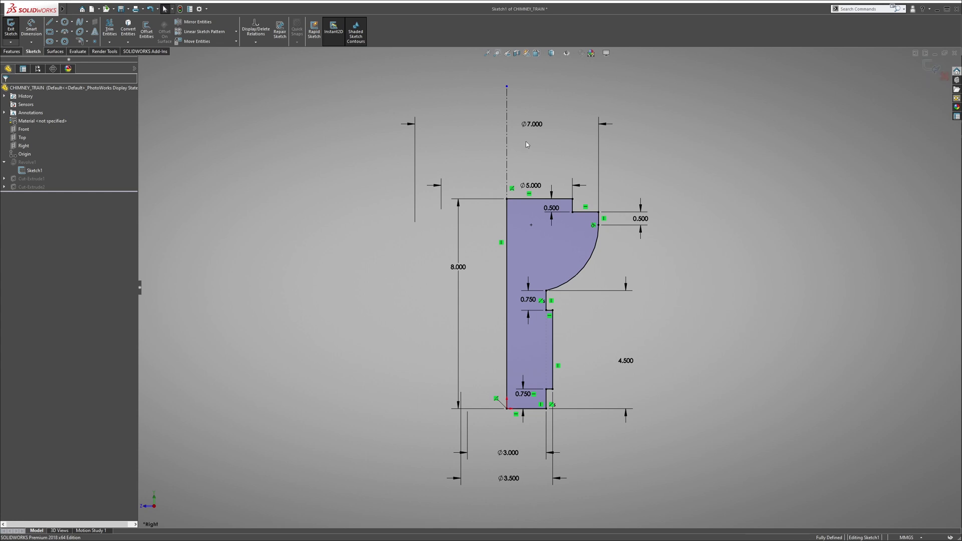
# Take a Snipping Tool rectangle capture of the dimensioned chimney sketch
pyautogui.press('super')
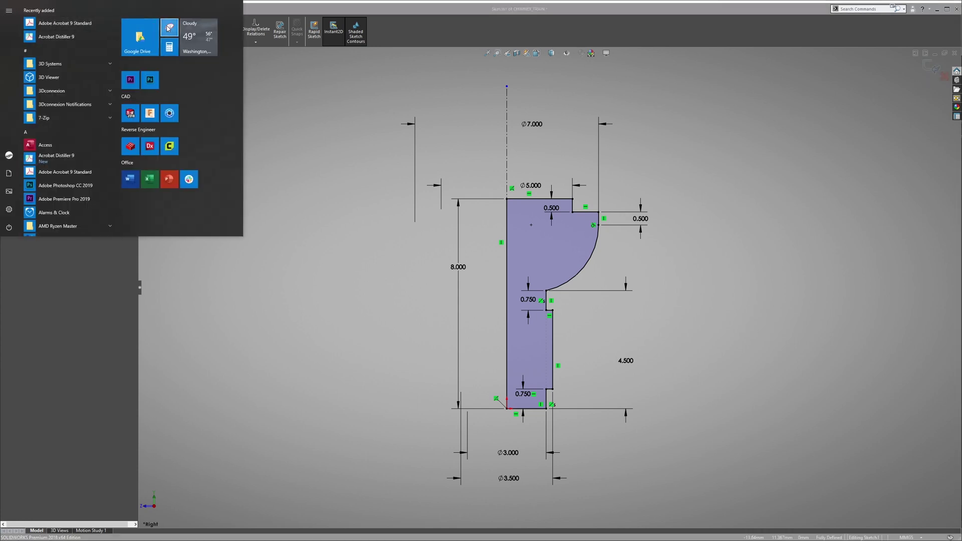
pyautogui.click(65, 23)
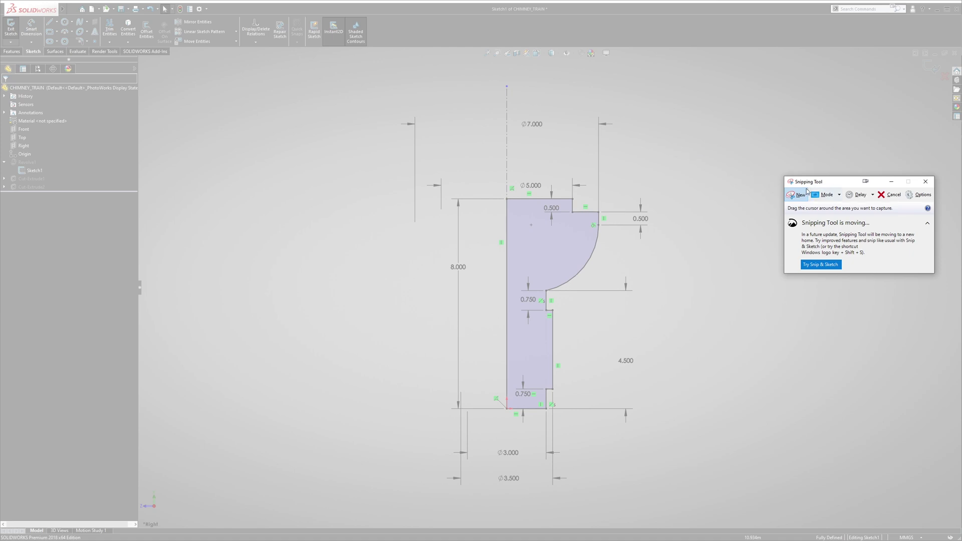
pyautogui.moveTo(362, 88); pyautogui.dragTo(738, 505)
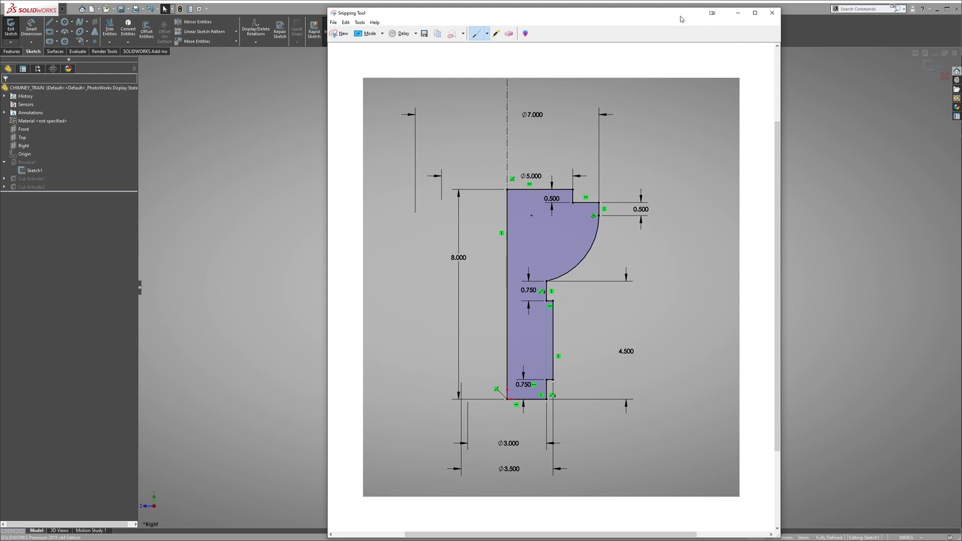
pyautogui.moveTo(677, 18); pyautogui.dragTo(961, 21)
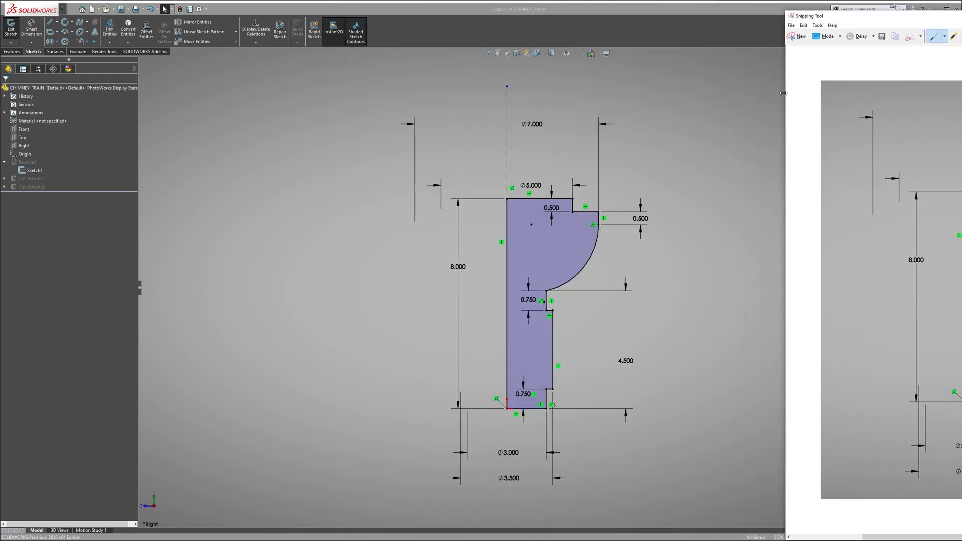
# Exit the sketch, close the chimney part and accept the rebuild to return to Sheet2
pyautogui.click(785, 64)
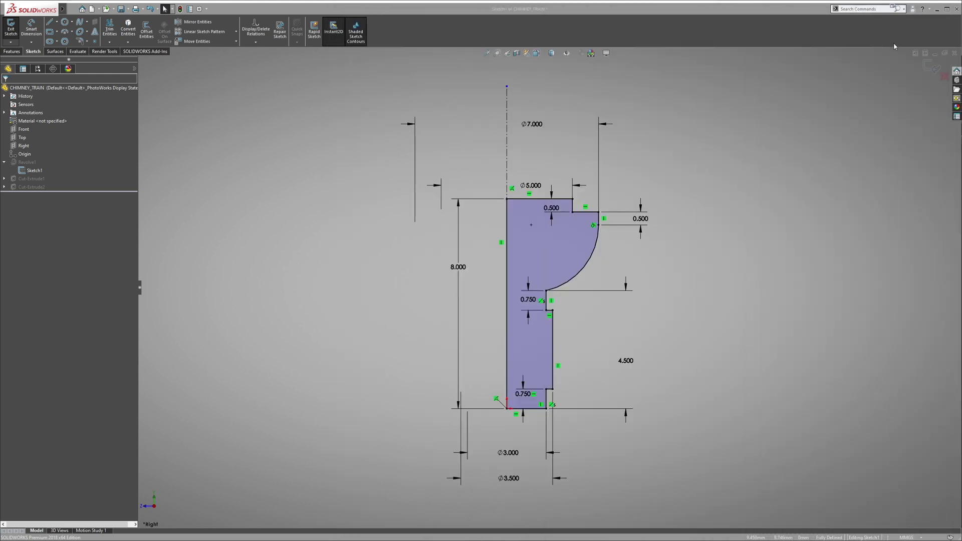
pyautogui.click(934, 70)
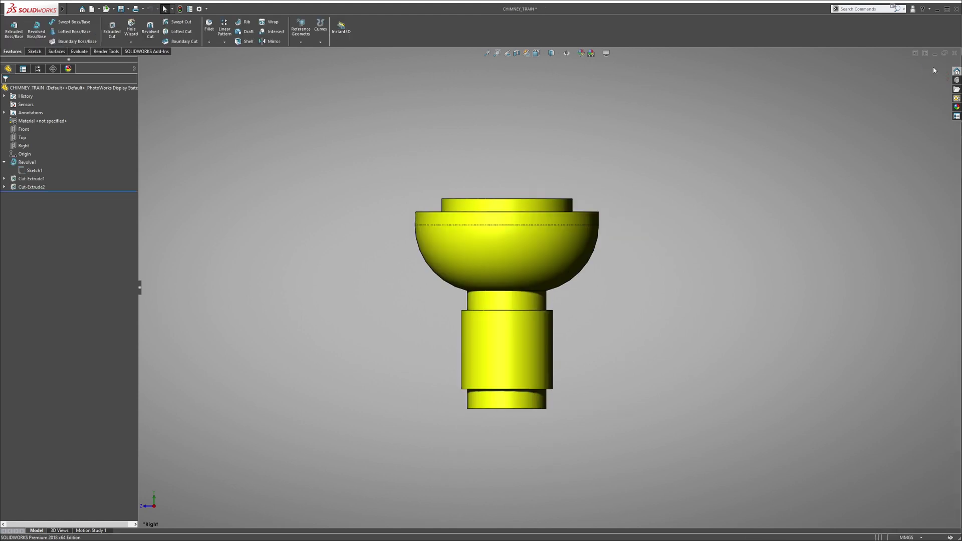
pyautogui.click(955, 53)
pyautogui.click(646, 276)
pyautogui.click(637, 265)
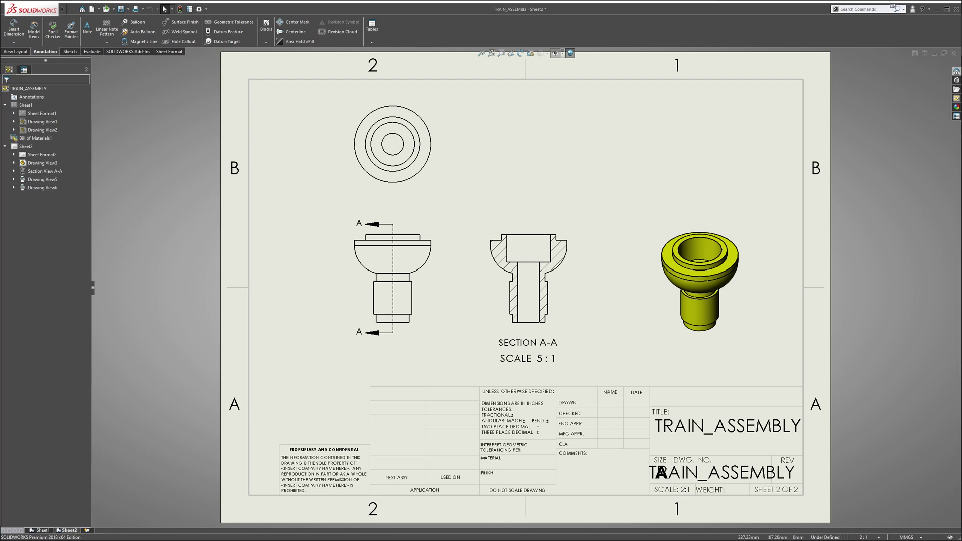
pyautogui.scroll(1, 849, 216)
pyautogui.scroll(-2, 843, 233)
pyautogui.scroll(3, 825, 256)
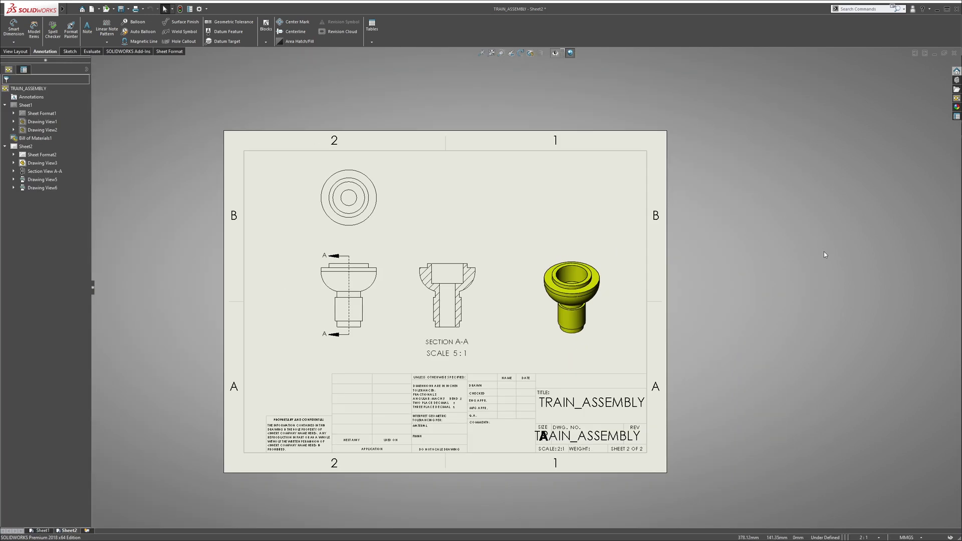
pyautogui.scroll(-1, 789, 326)
pyautogui.scroll(-1, 697, 434)
pyautogui.scroll(1, 674, 383)
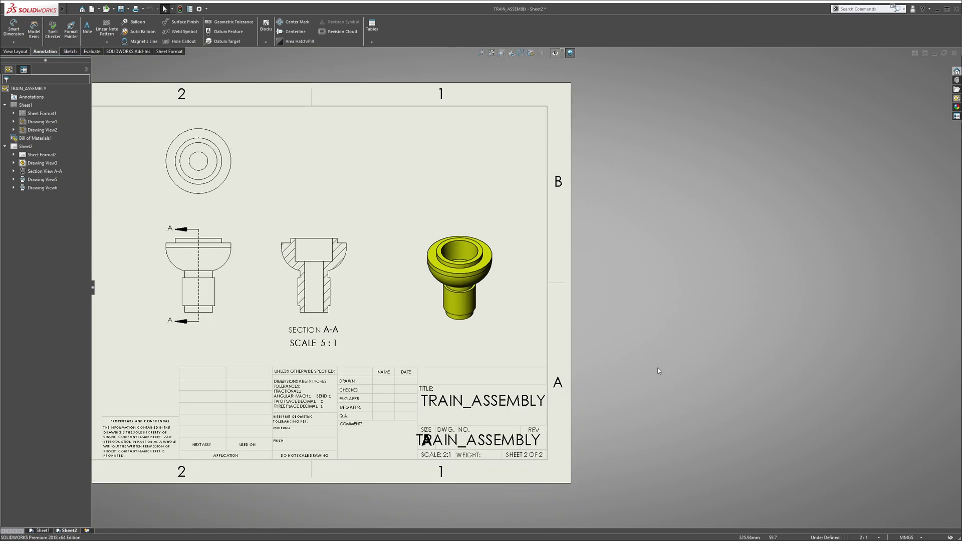
pyautogui.moveTo(959, 35)
pyautogui.mouseDown()
pyautogui.moveTo(889, 30)
pyautogui.moveTo(902, 27)
pyautogui.moveTo(960, 30)
pyautogui.moveTo(695, 60)
pyautogui.moveTo(612, 33)
pyautogui.moveTo(960, 33)
pyautogui.mouseUp()
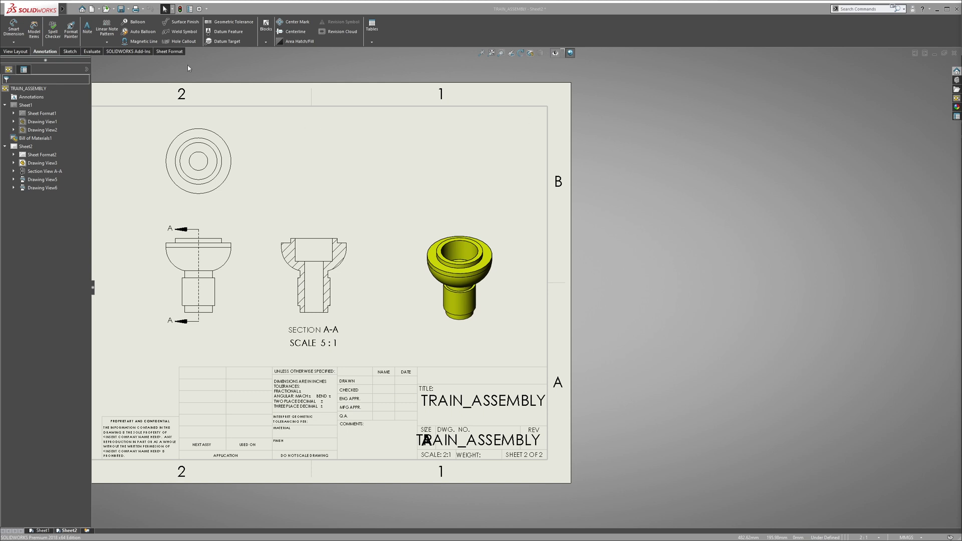
# Dimension the top view's Ø7.00 circle and the front view's 8.00 overall height
pyautogui.click(14, 29)
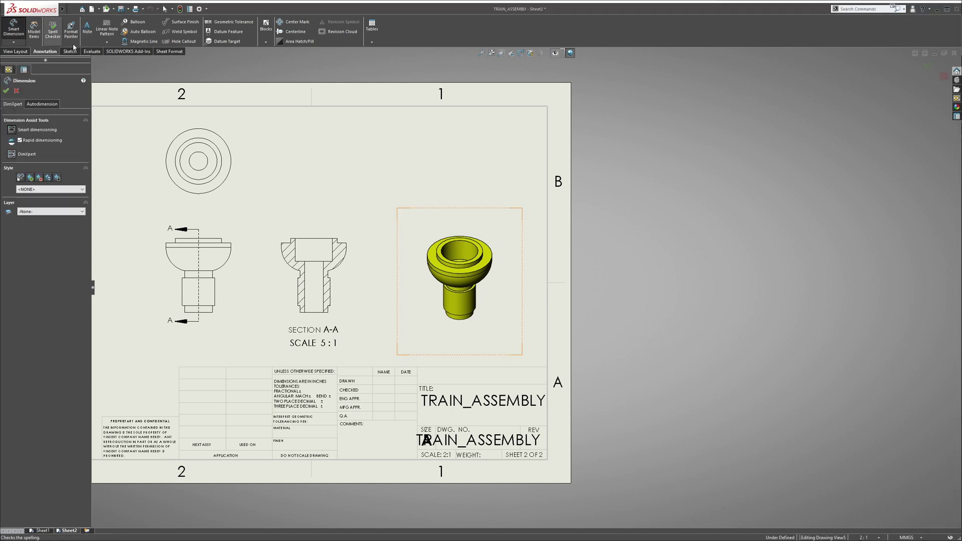
pyautogui.click(210, 133)
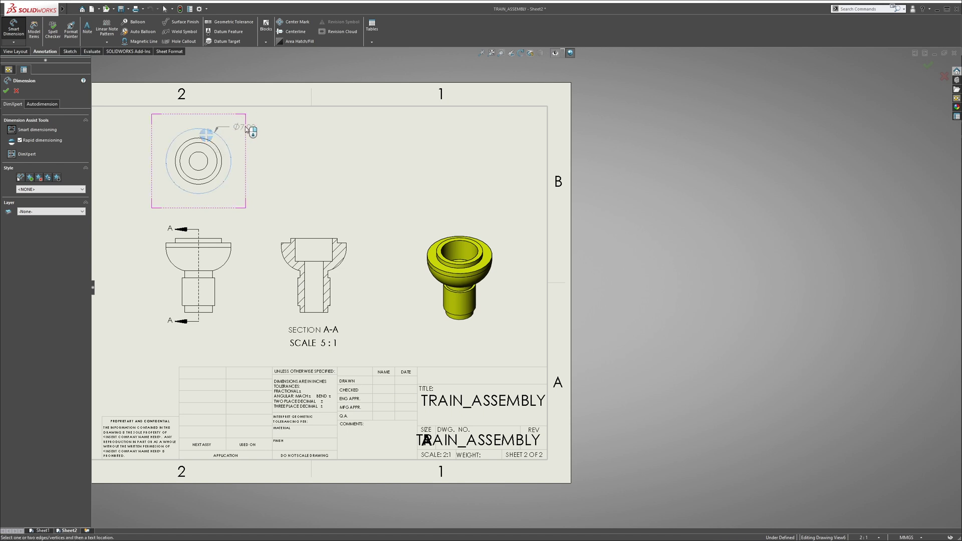
pyautogui.click(264, 129)
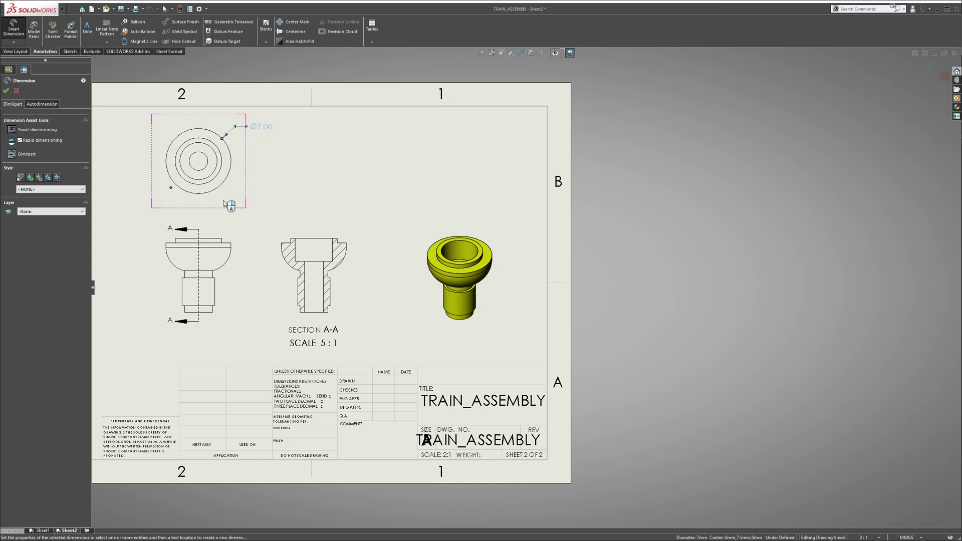
pyautogui.click(185, 241)
pyautogui.click(194, 312)
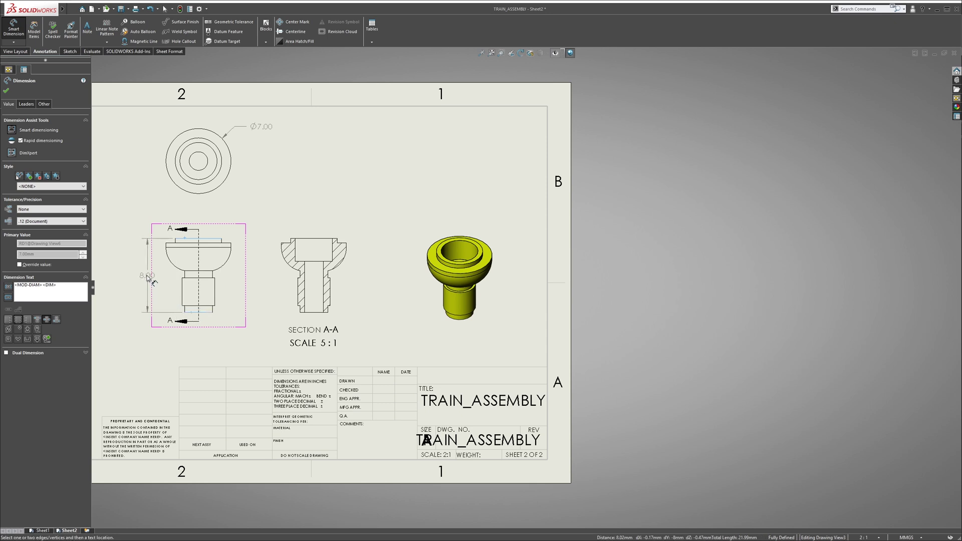
pyautogui.click(147, 277)
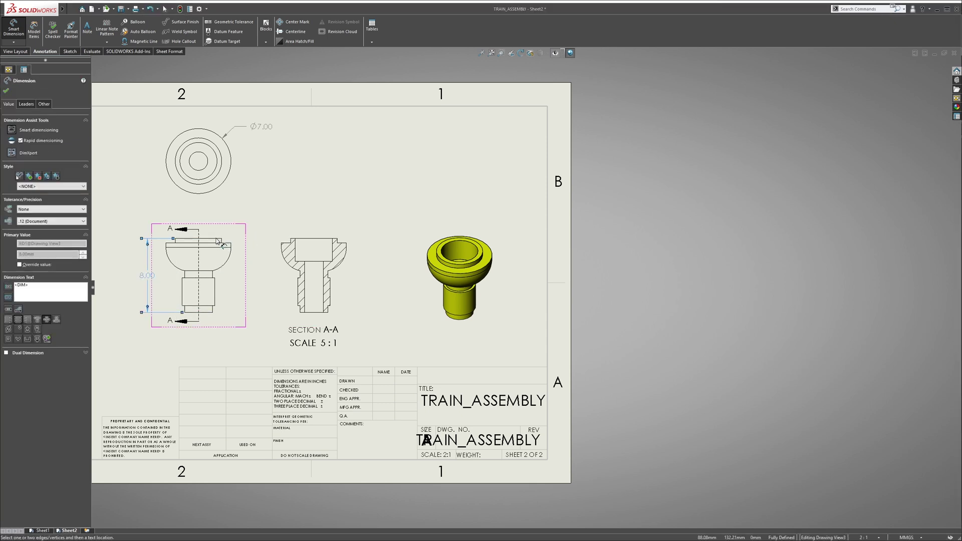
pyautogui.press('Escape')
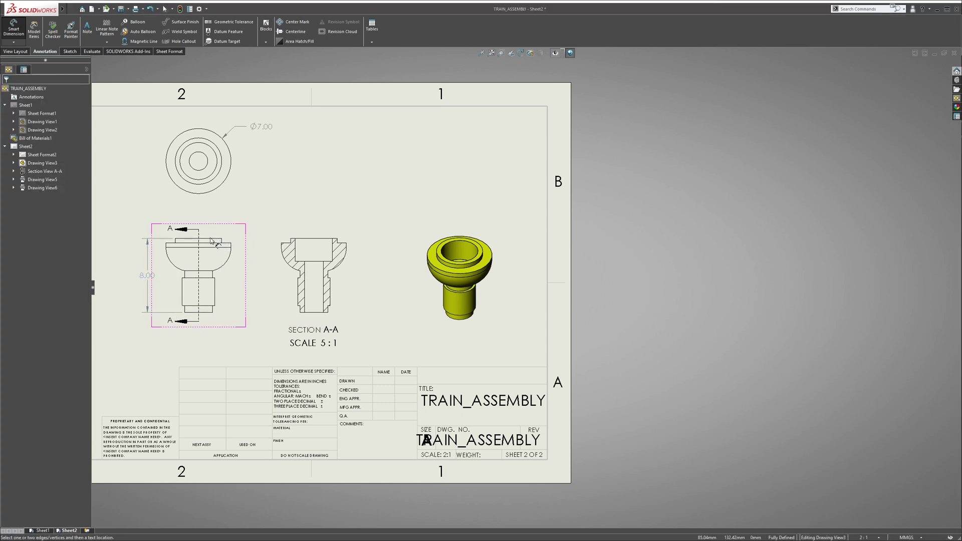
# Add the top boss's Ø5.00 diameter and 0.50 height on the front view
pyautogui.click(210, 240)
pyautogui.click(200, 213)
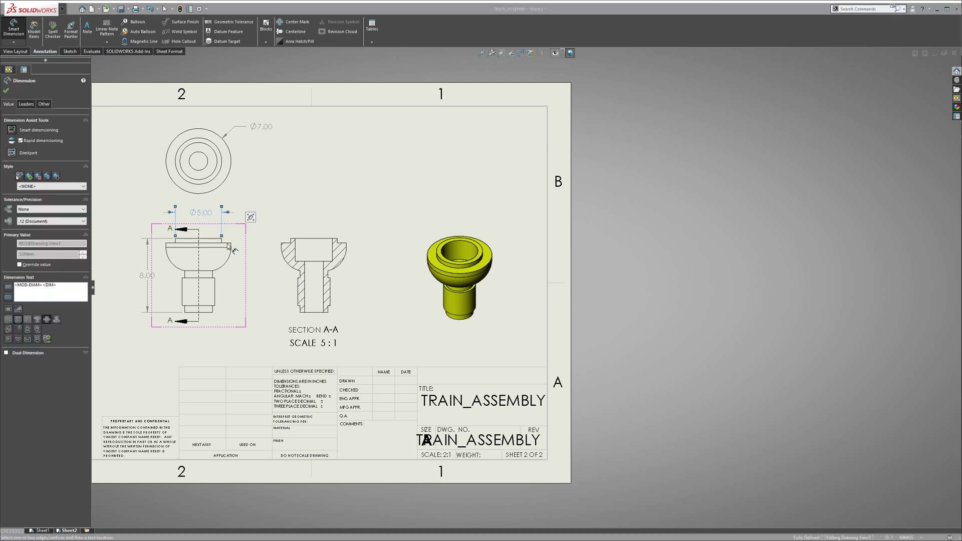
pyautogui.scroll(1, 219, 241)
pyautogui.scroll(1, 267, 246)
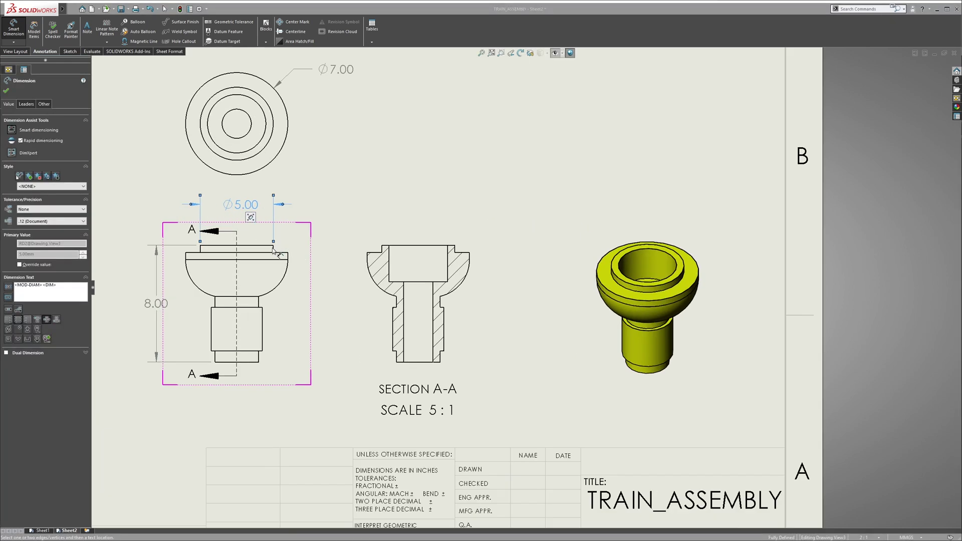
pyautogui.click(273, 251)
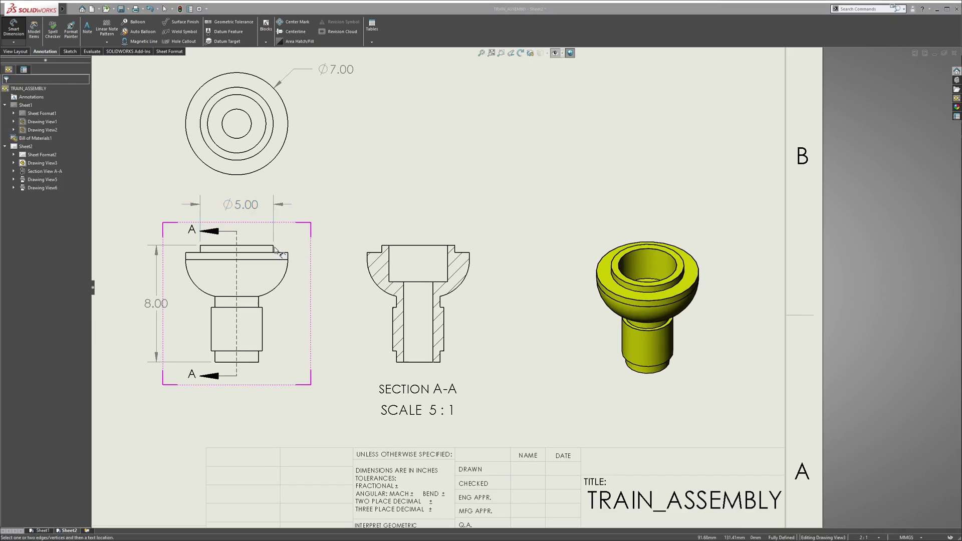
pyautogui.click(302, 241)
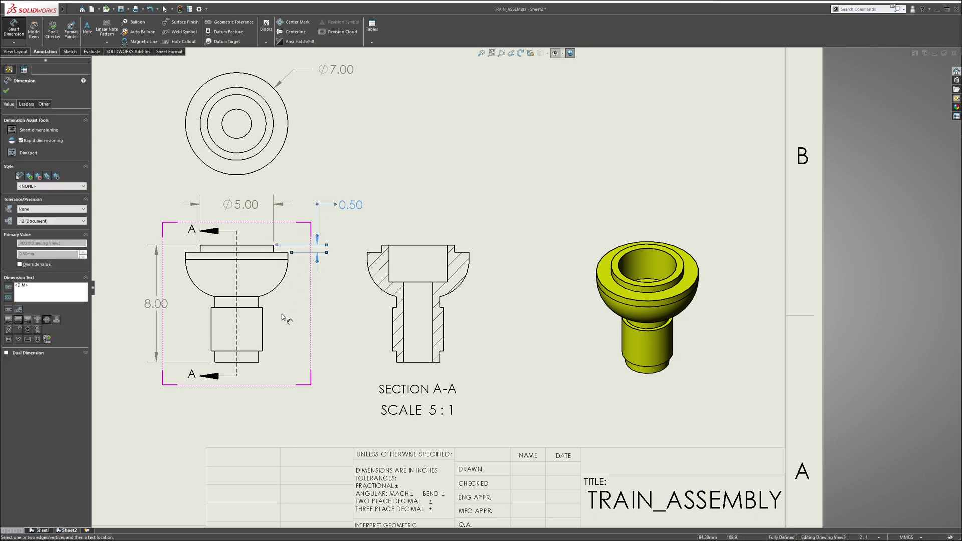
# Place the neck's Ø3.00 diameter below the front view and move it lower
pyautogui.click(260, 302)
pyautogui.press('Escape')
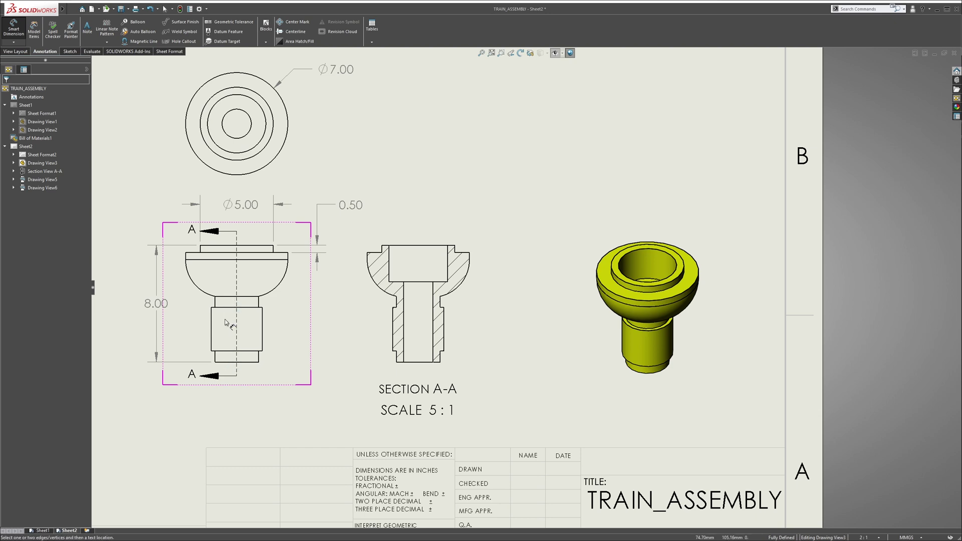
pyautogui.click(230, 299)
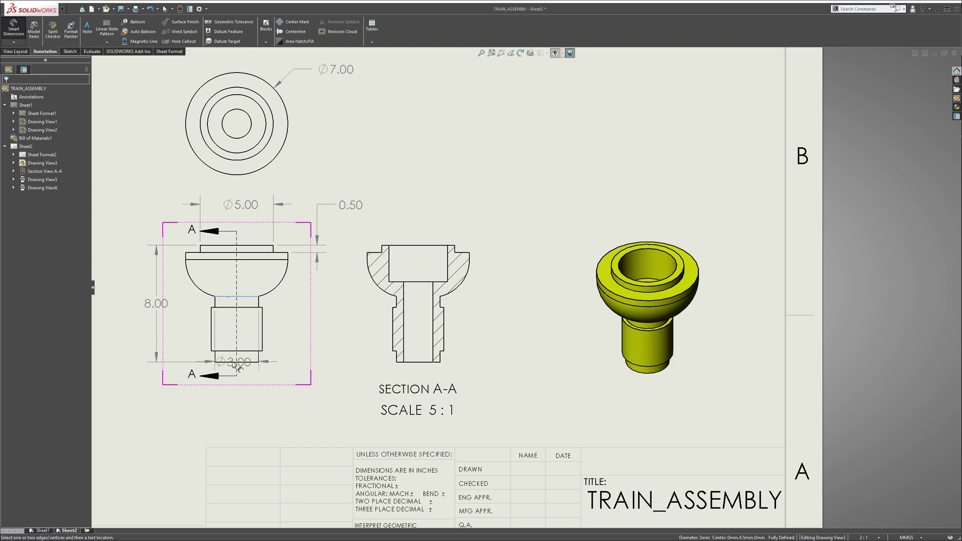
pyautogui.click(234, 365)
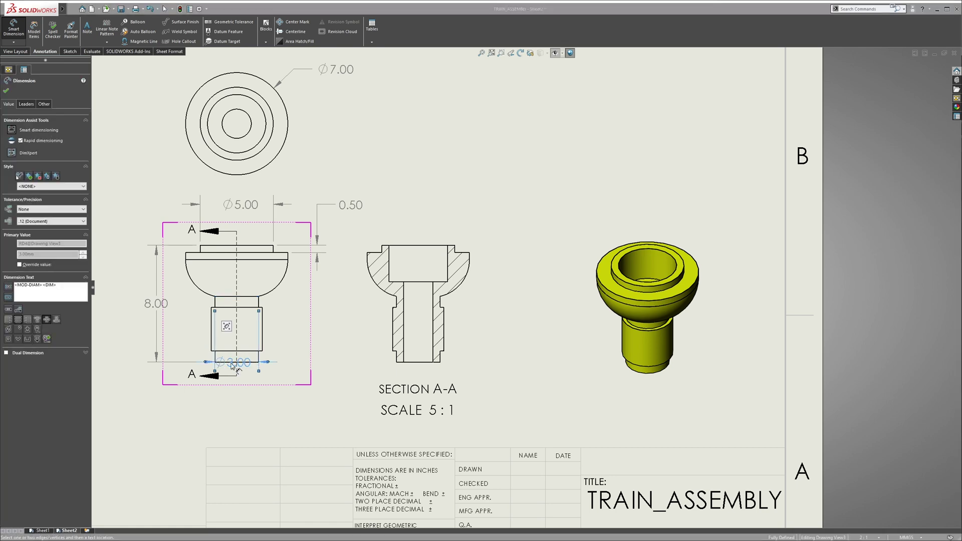
pyautogui.press('Escape')
pyautogui.moveTo(230, 365); pyautogui.dragTo(233, 392)
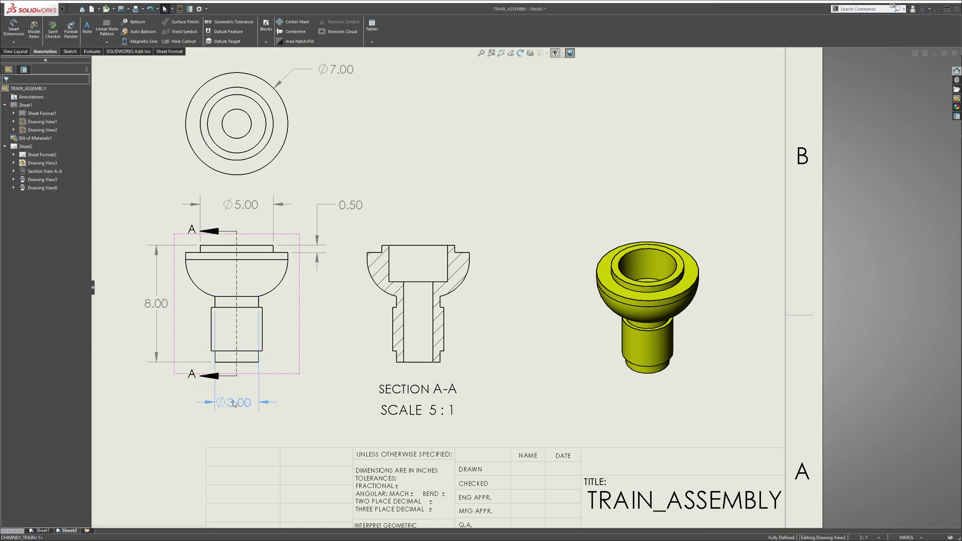
pyautogui.click(270, 342)
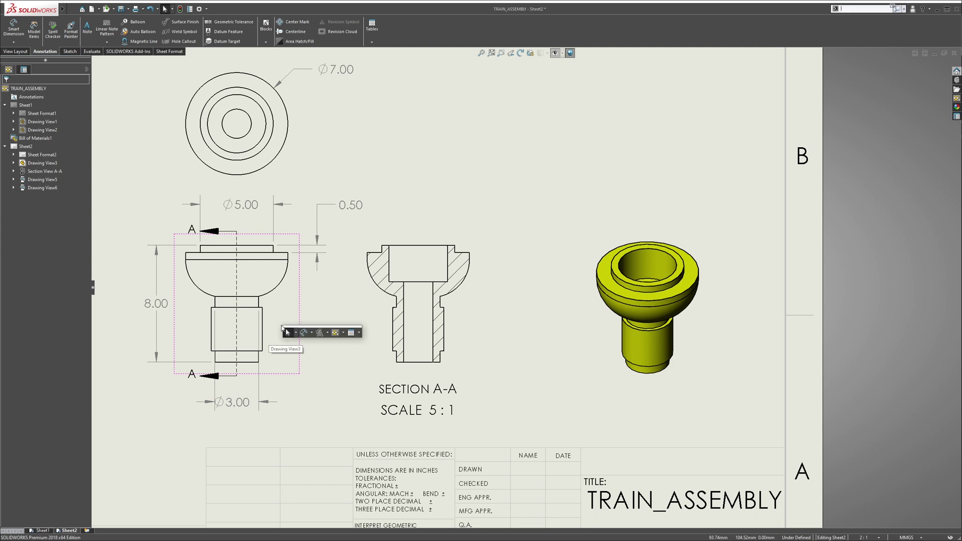
# Dimension the neck body with a Ø3.50 diameter below the Ø3.00
pyautogui.click(303, 335)
pyautogui.scroll(-4, 321, 345)
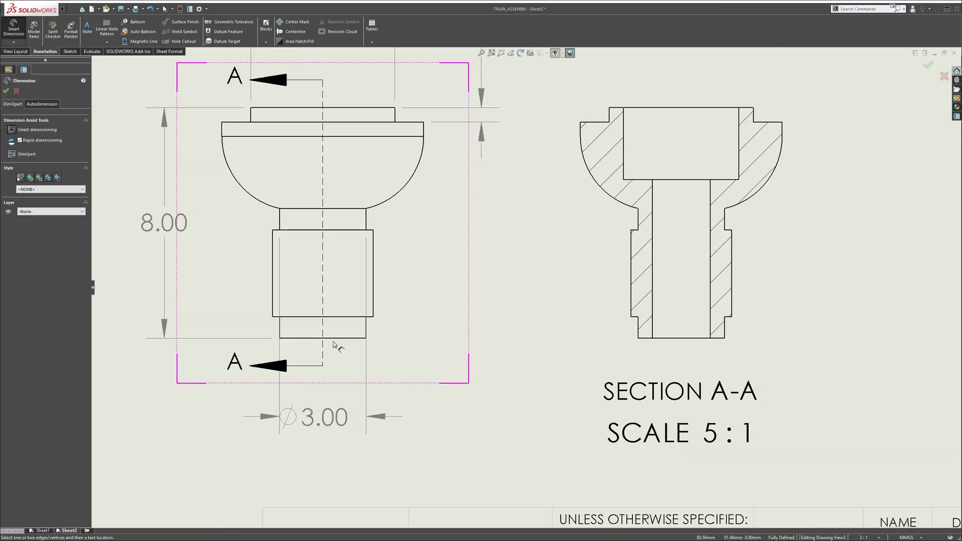
pyautogui.scroll(-1, 331, 281)
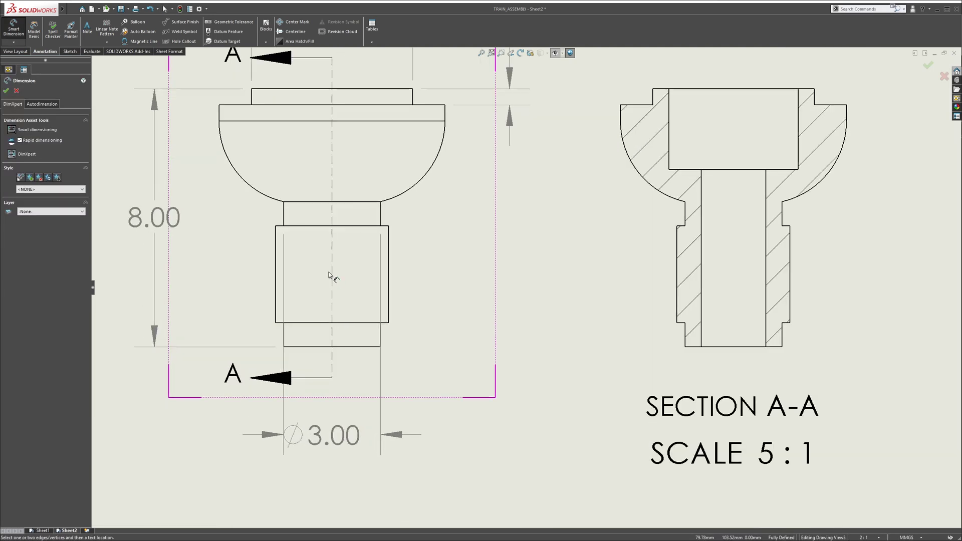
pyautogui.click(276, 261)
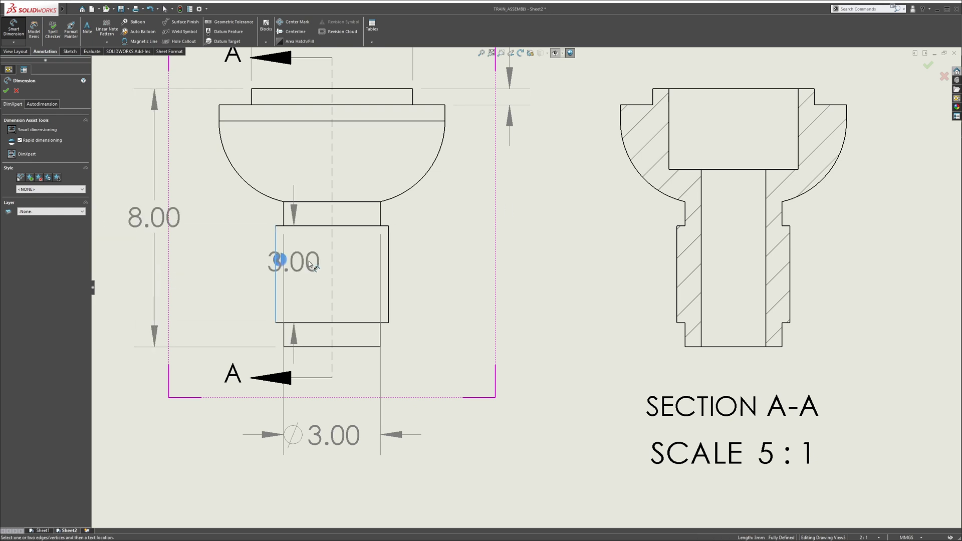
pyautogui.click(389, 273)
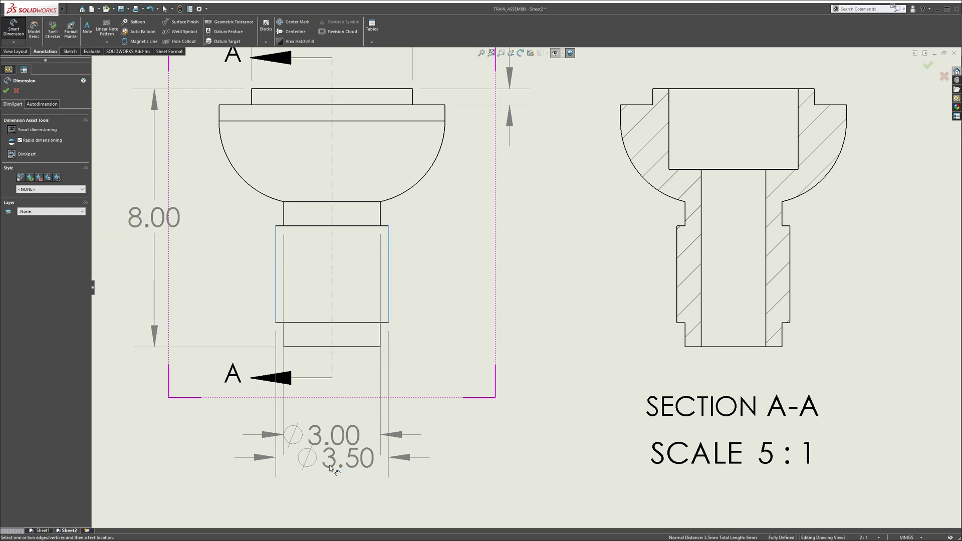
pyautogui.click(326, 494)
pyautogui.scroll(3, 357, 280)
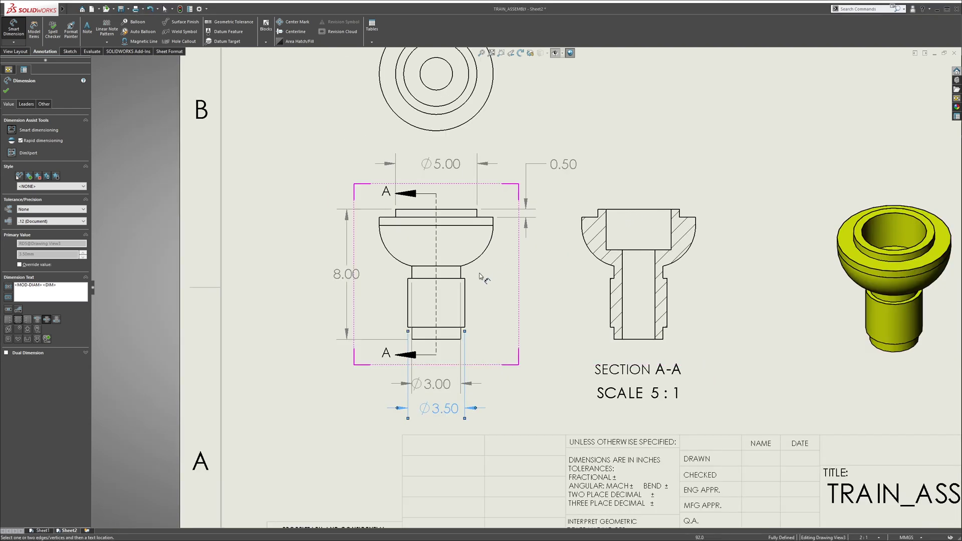
pyautogui.scroll(-2, 470, 276)
# Add the two 0.75 step heights and the 4.50 neck length to the front view
pyautogui.click(470, 280)
pyautogui.click(463, 267)
pyautogui.click(576, 249)
pyautogui.click(466, 358)
pyautogui.click(468, 342)
pyautogui.click(517, 326)
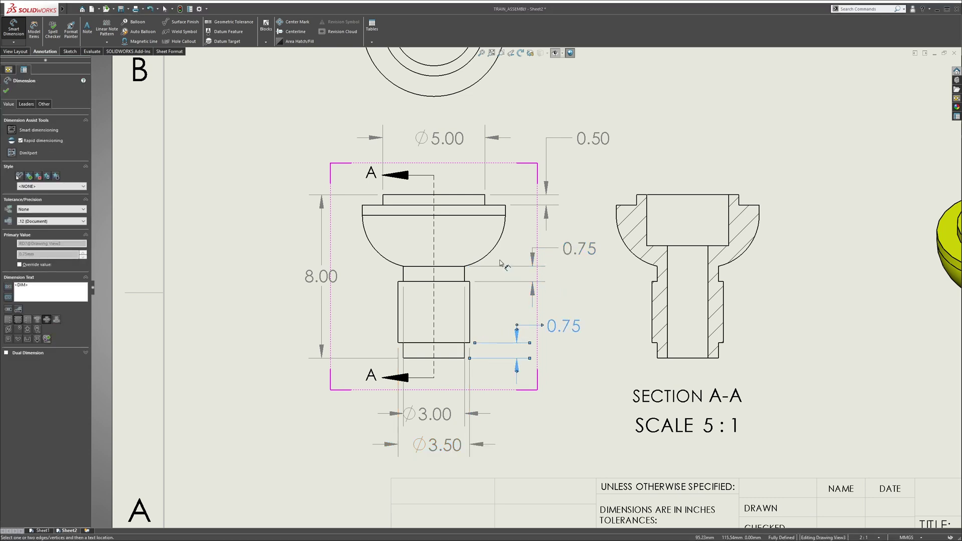
pyautogui.click(459, 266)
pyautogui.click(444, 358)
pyautogui.click(366, 316)
pyautogui.press('Escape')
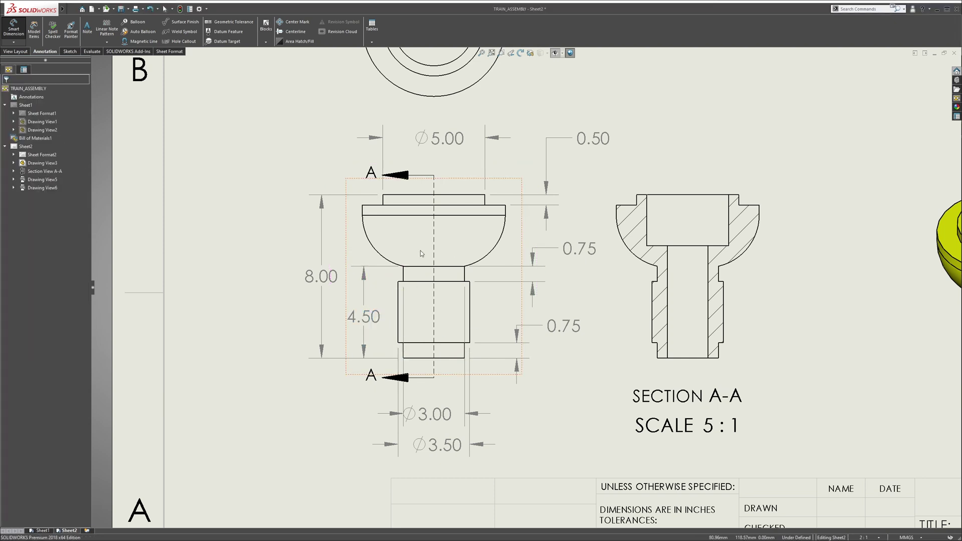
# Check the 8.00 and Ø3.50 dimensions, then shift Section A-A to the right
pyautogui.click(299, 282)
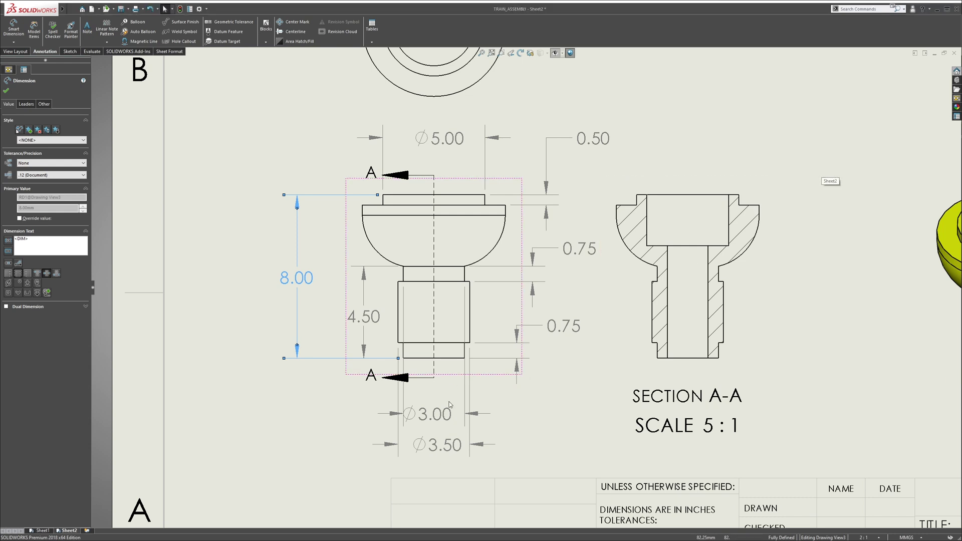
pyautogui.click(435, 447)
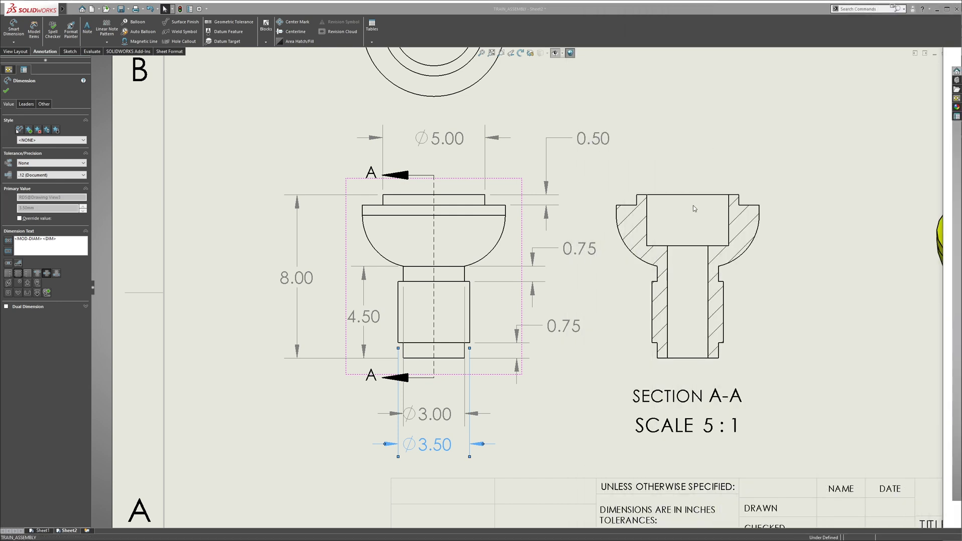
pyautogui.press('Escape')
pyautogui.scroll(2, 699, 216)
pyautogui.scroll(-1, 651, 253)
pyautogui.moveTo(648, 251)
pyautogui.mouseDown()
pyautogui.moveTo(674, 271)
pyautogui.moveTo(664, 277)
pyautogui.moveTo(688, 276)
pyautogui.mouseUp()
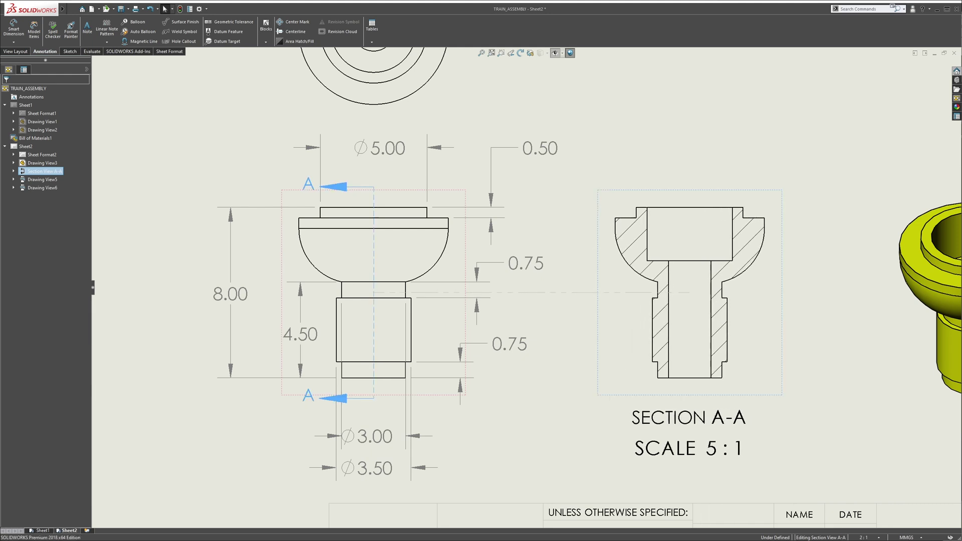
# Nudge Section A-A further right, then dimension its Ø4.00 counterbore and 2.50 depth
pyautogui.click(674, 136)
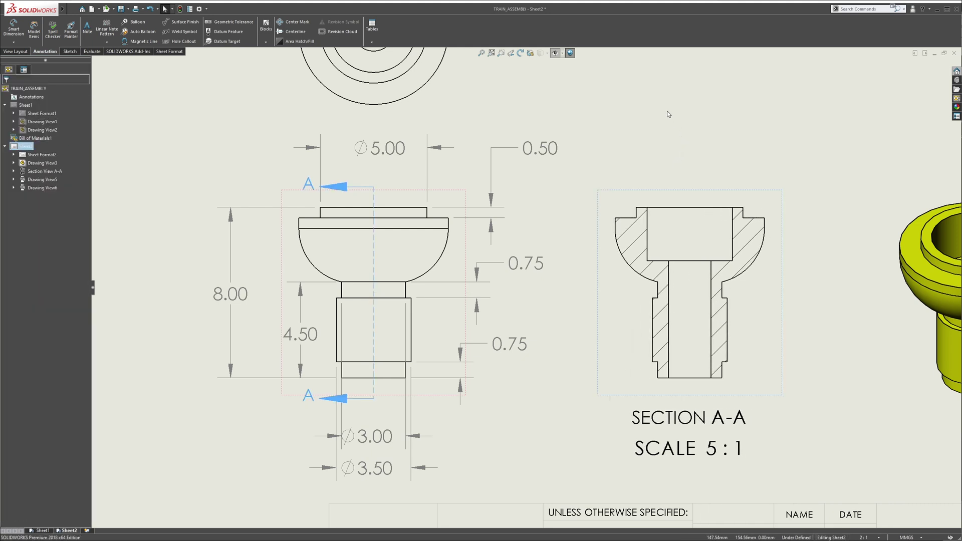
pyautogui.click(14, 29)
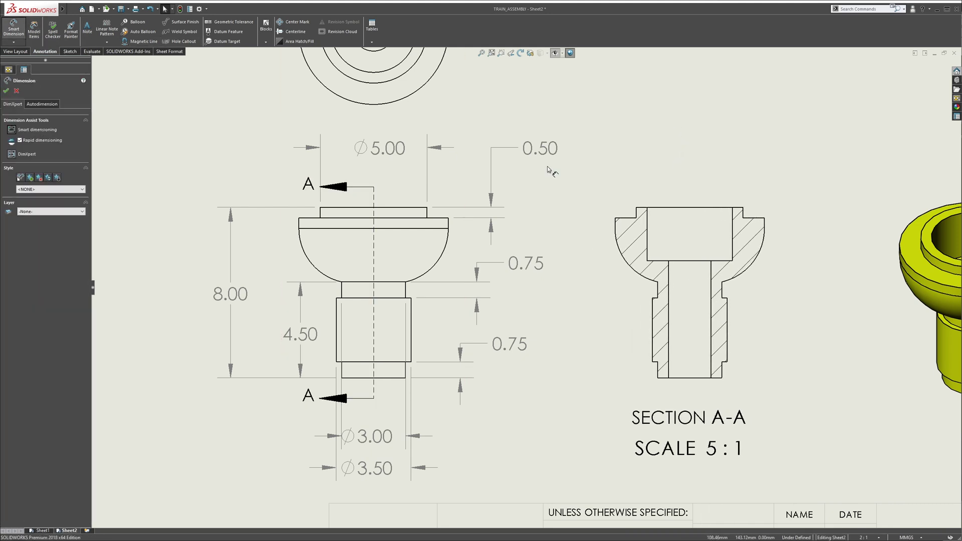
pyautogui.click(648, 222)
pyautogui.click(735, 232)
pyautogui.click(691, 152)
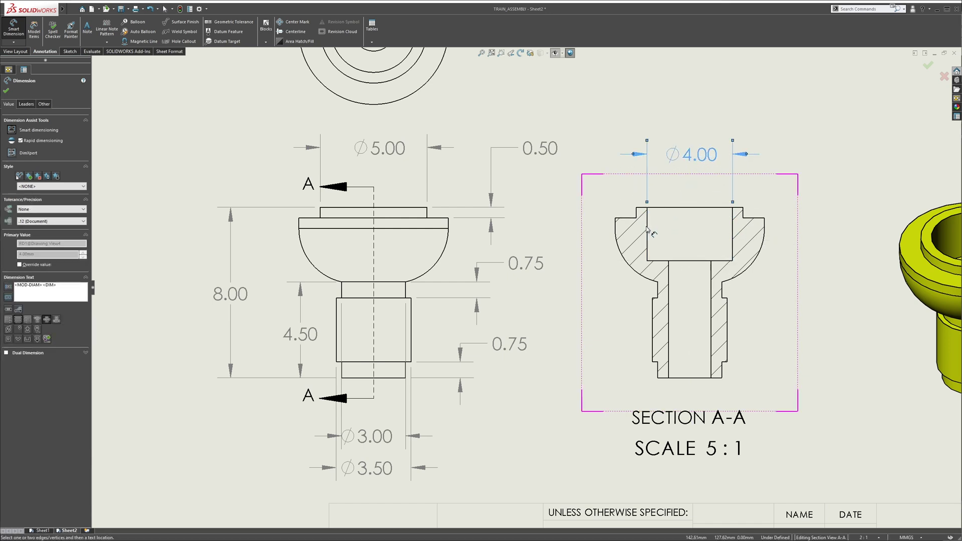
pyautogui.click(648, 224)
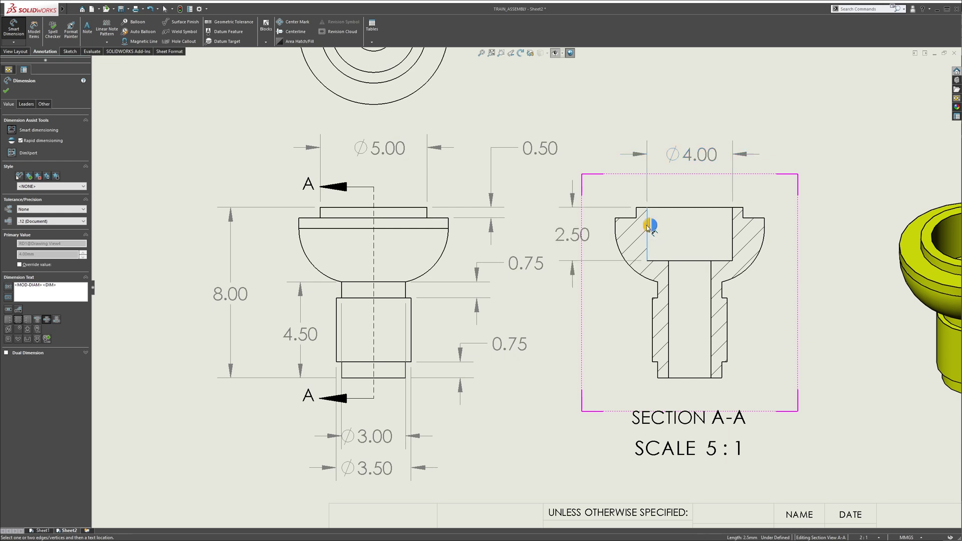
pyautogui.click(578, 236)
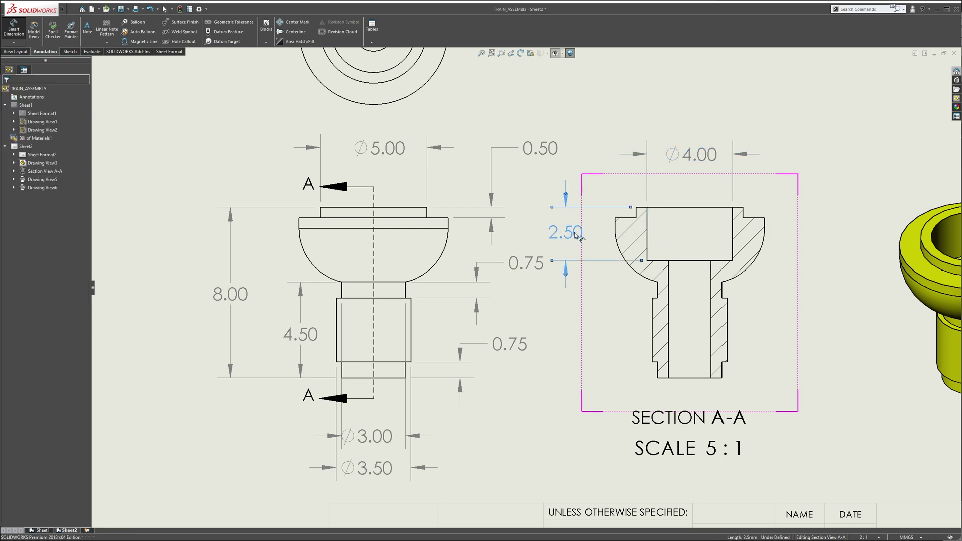
# Add the Ø2.00 bore diameter below Section A-A
pyautogui.click(713, 368)
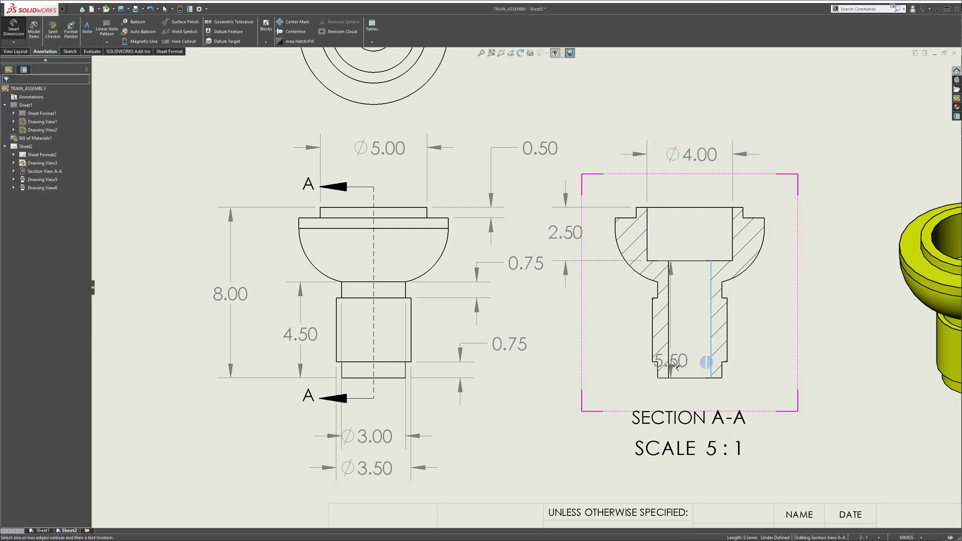
pyautogui.click(670, 365)
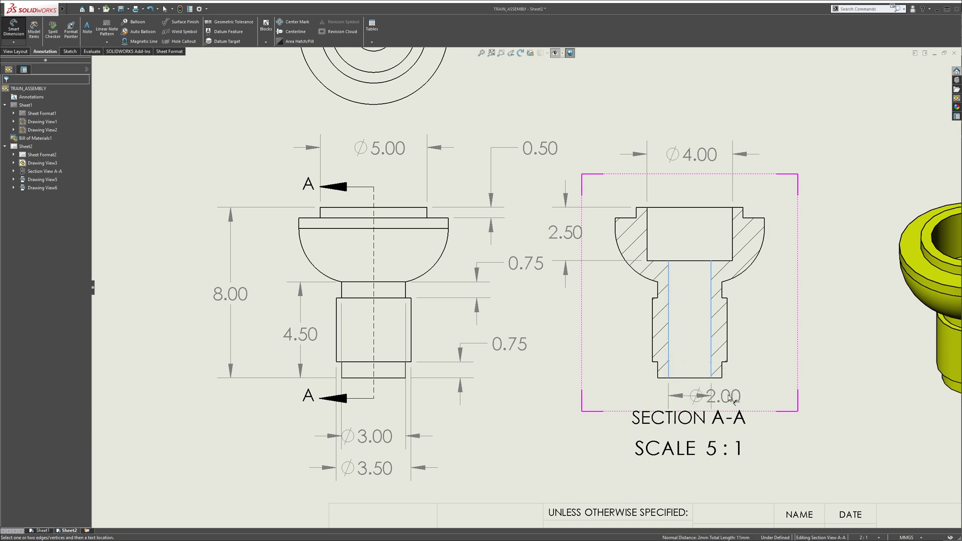
pyautogui.click(791, 398)
pyautogui.scroll(-3, 637, 302)
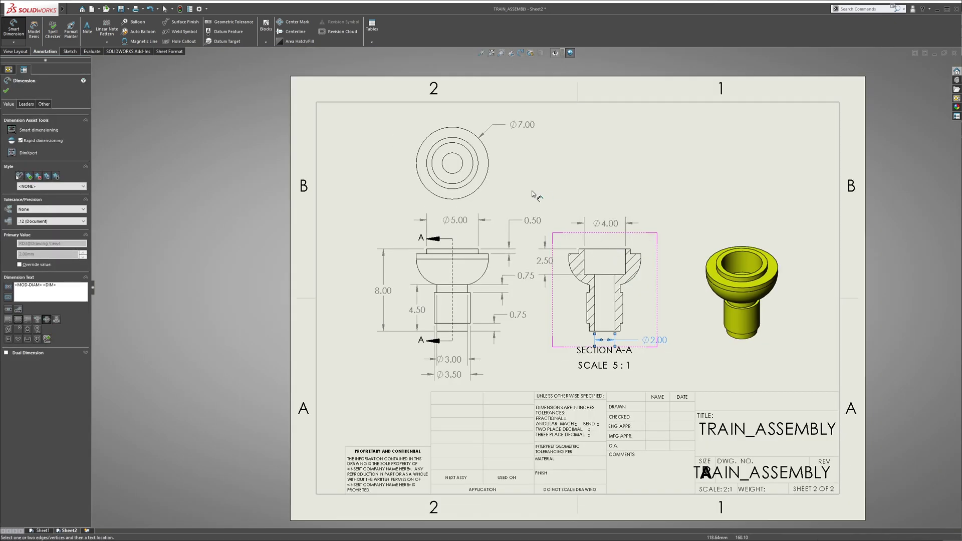
pyautogui.scroll(2, 466, 172)
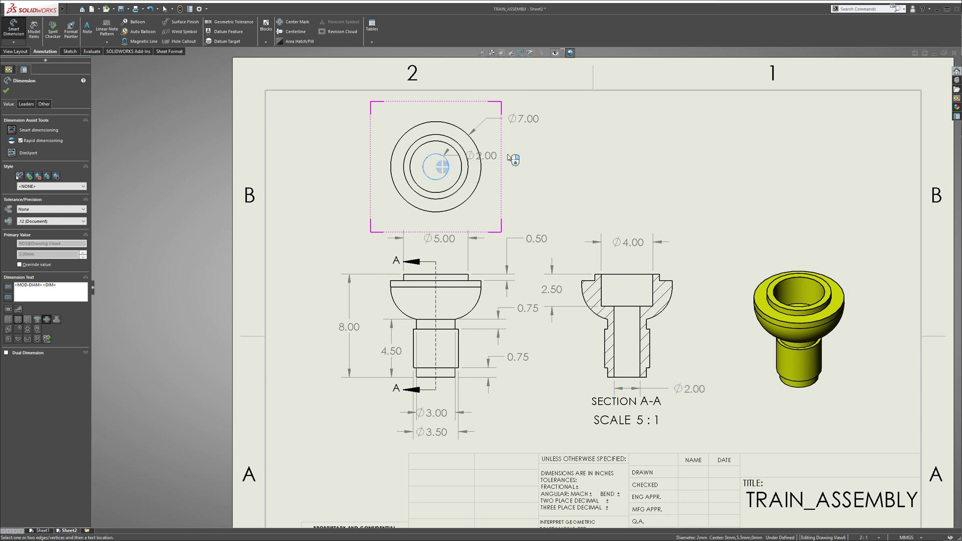
pyautogui.press('Escape')
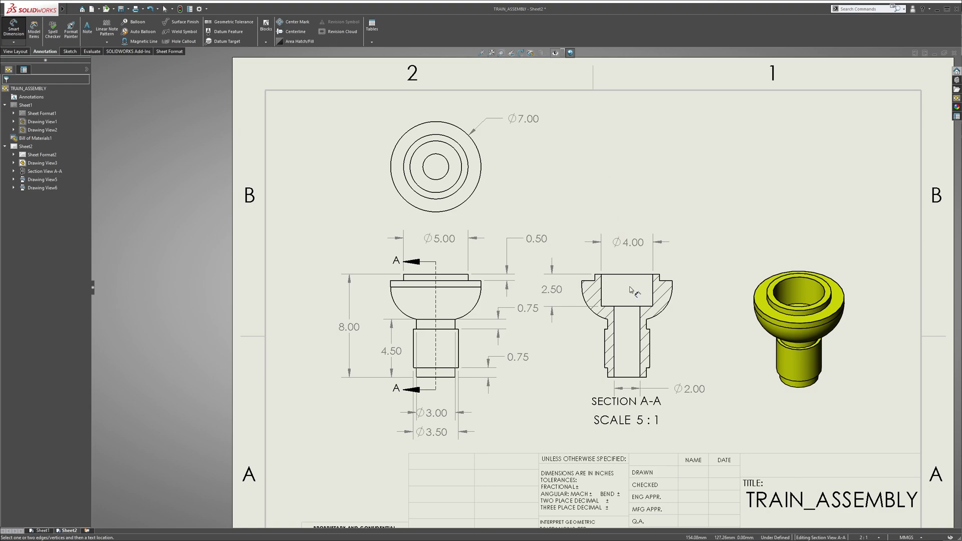
pyautogui.press('alt')
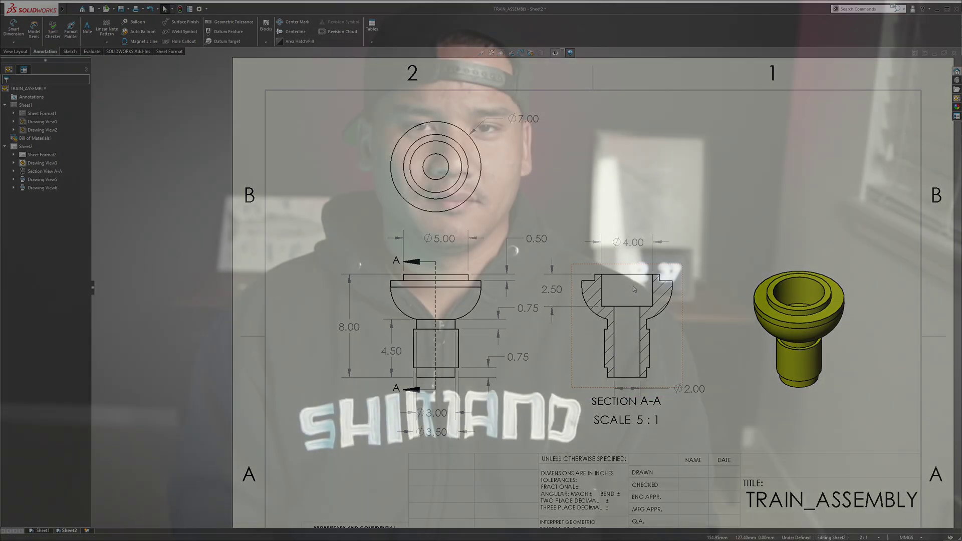